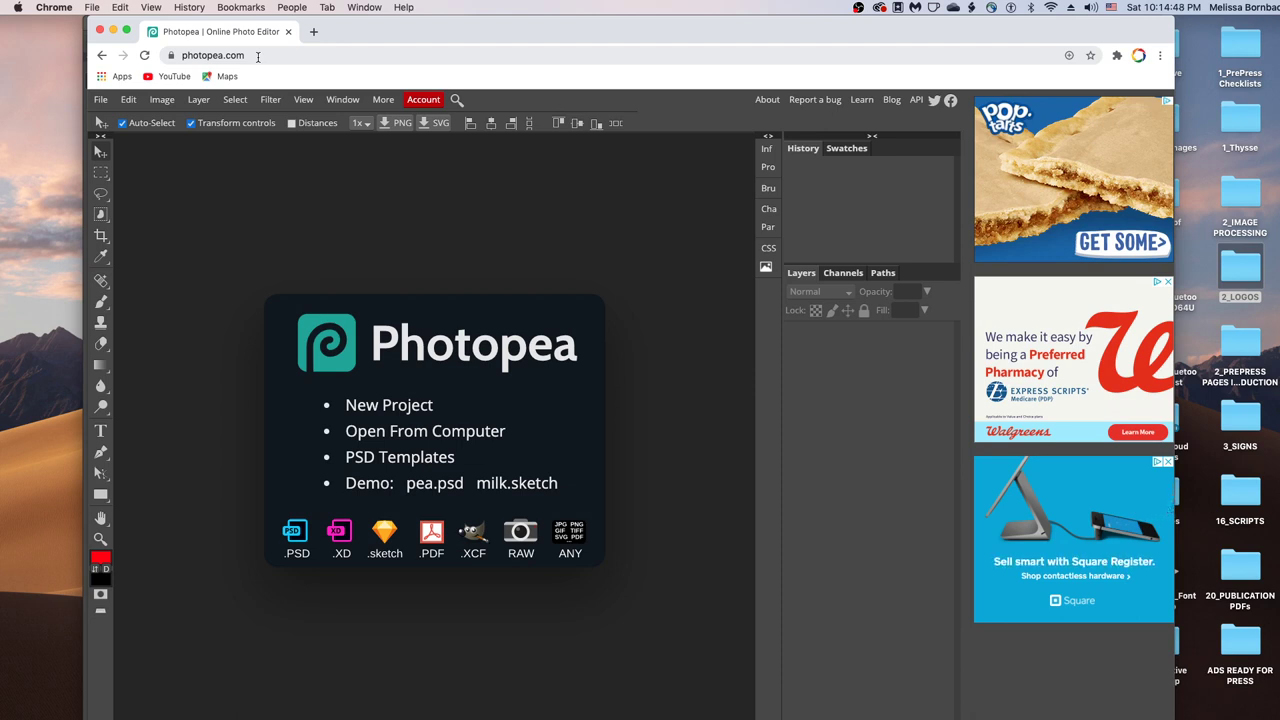
Open 11ozMugWhite_8x12.psd from the NEW folder on the computer
click(433, 437)
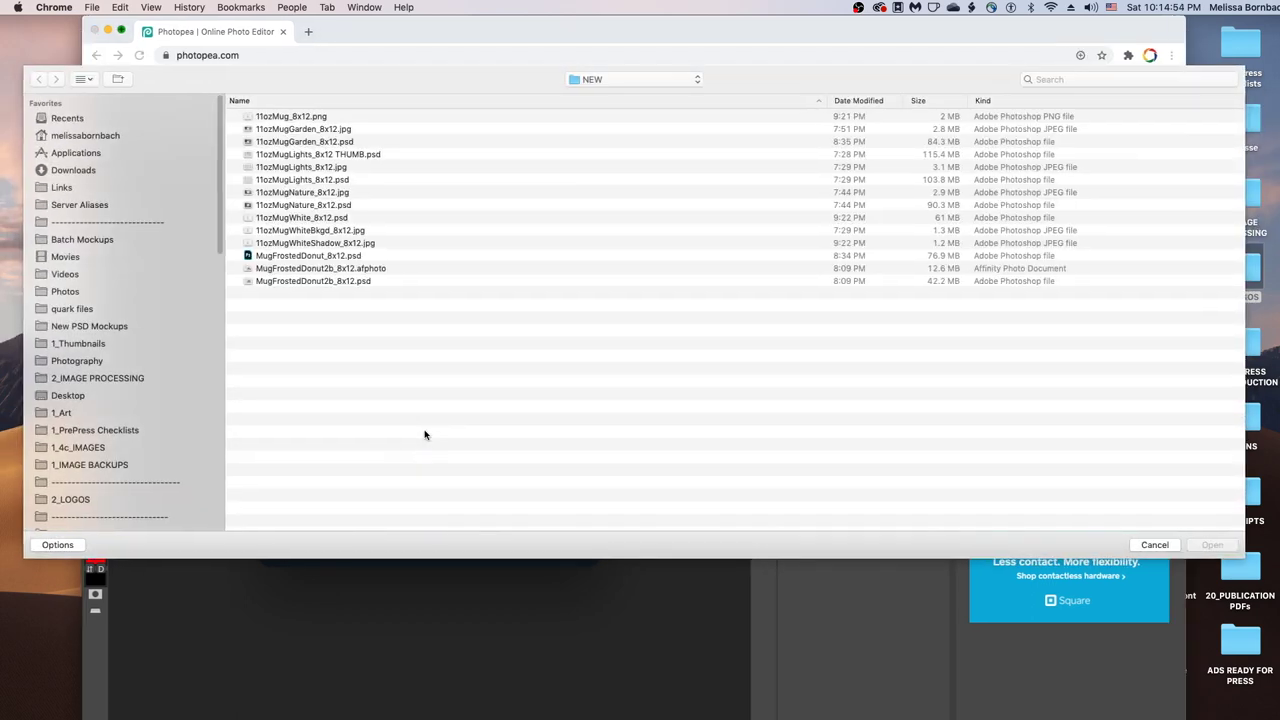
click(381, 218)
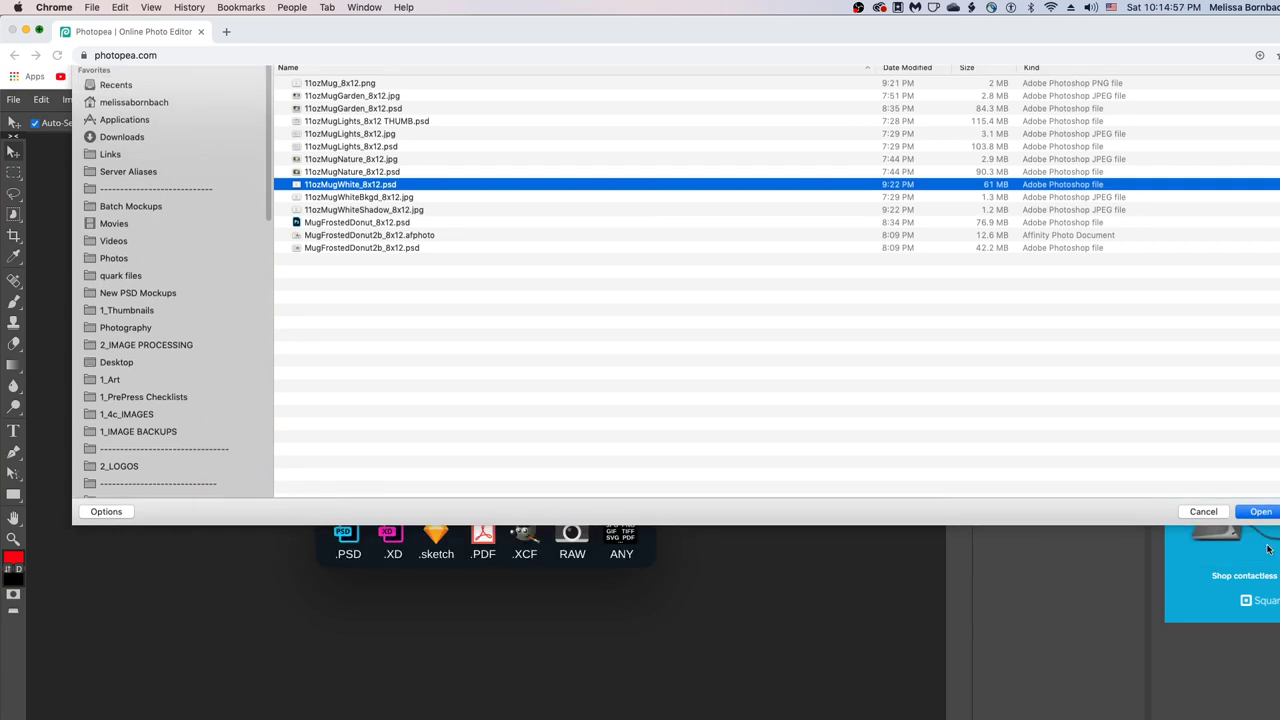
click(1258, 511)
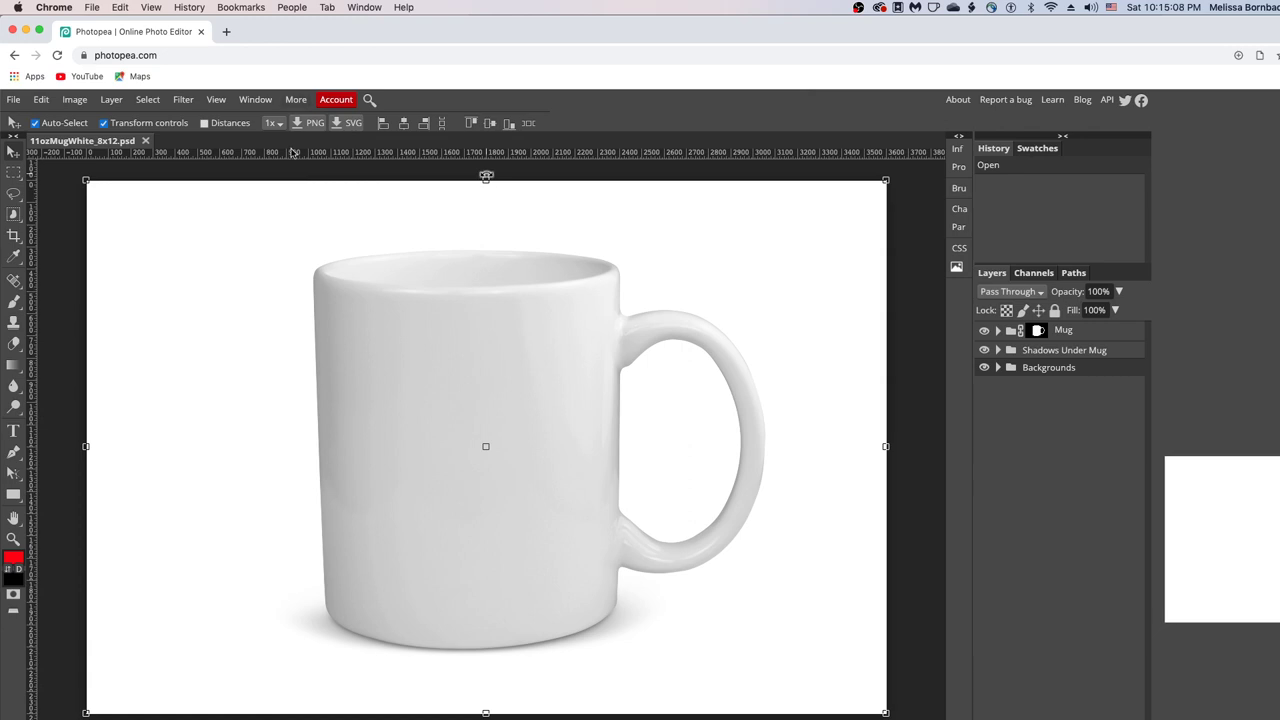
In the Layers panel, expand the Mug group, then turn on and select Design - Mug1
click(255, 99)
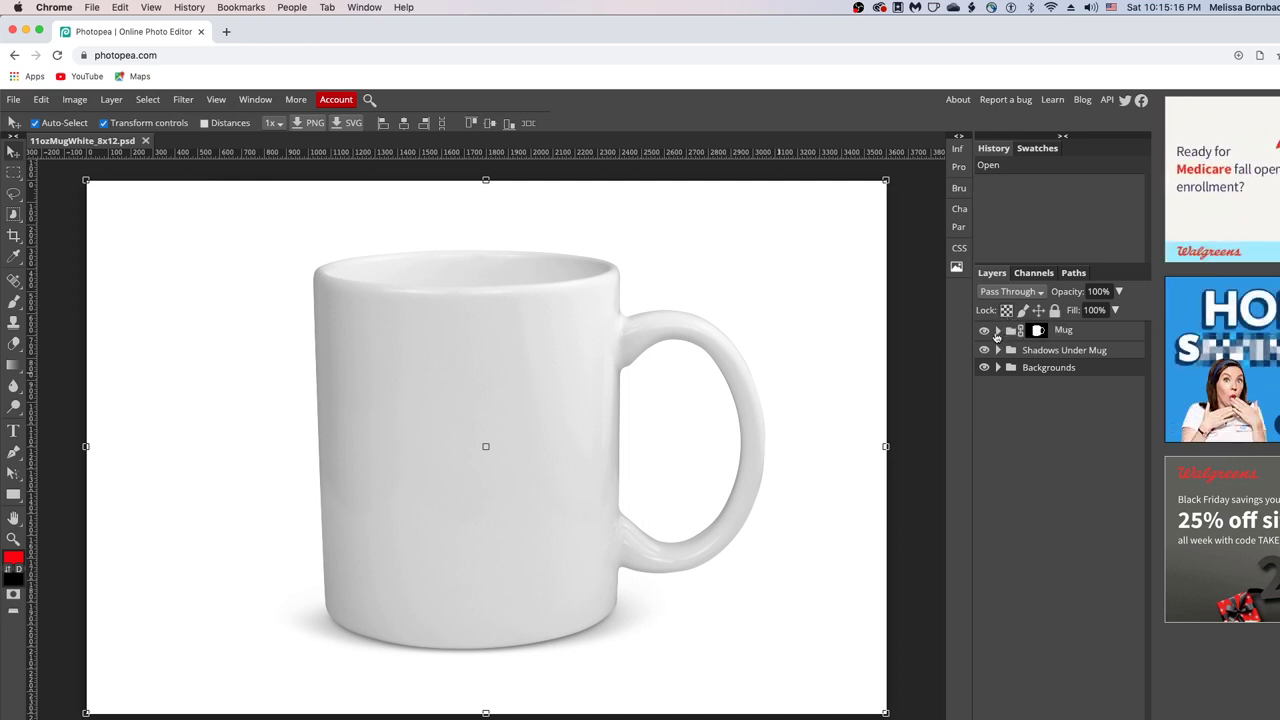
click(997, 330)
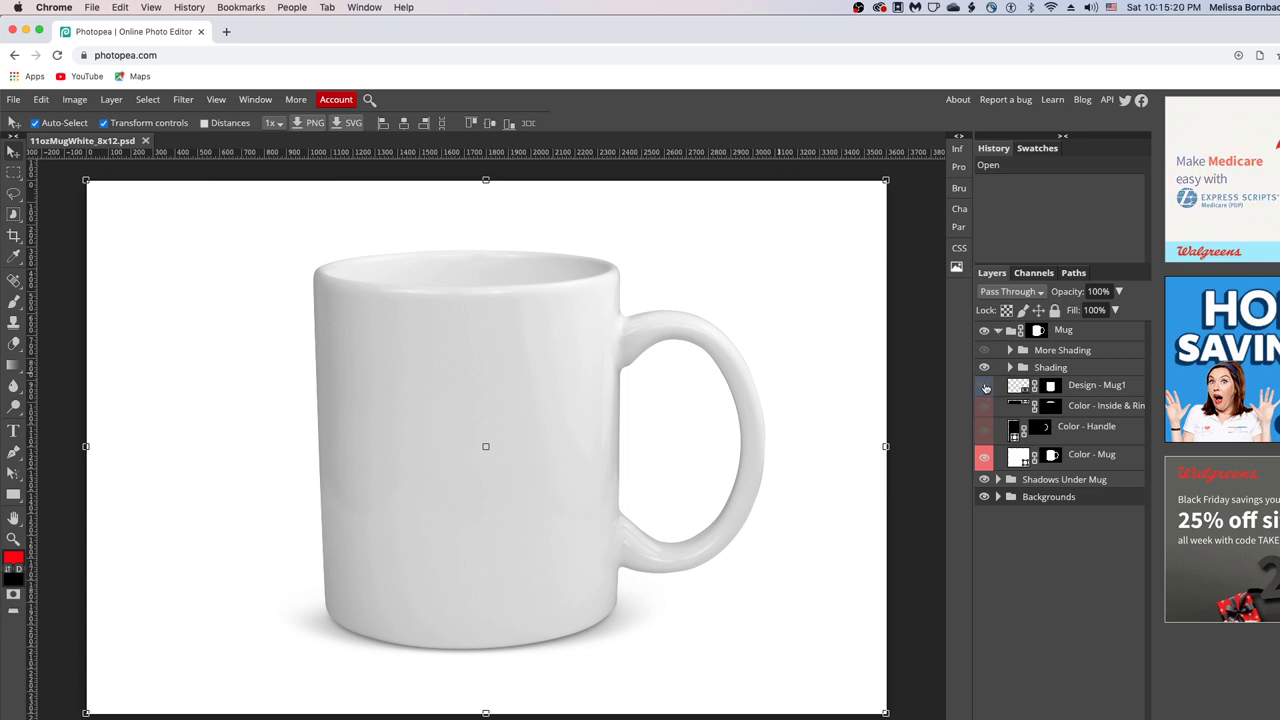
click(985, 391)
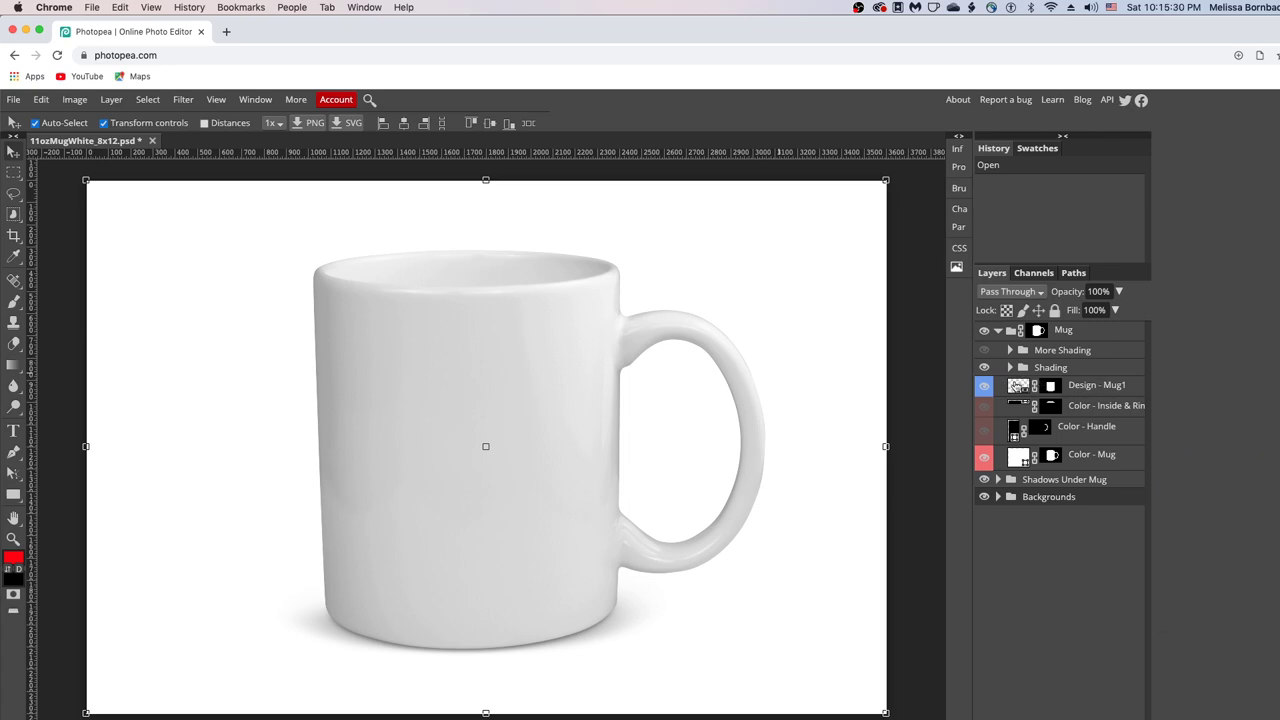
click(1016, 386)
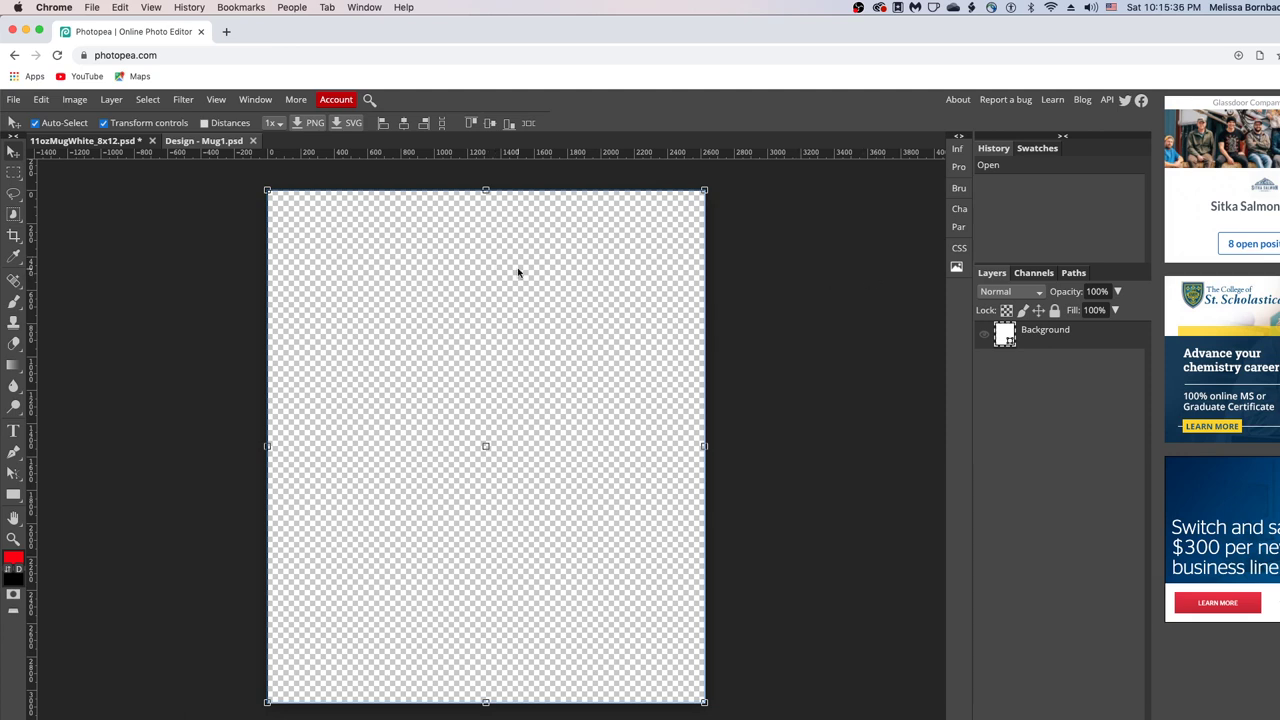
Reposition the browser window and open background-2416312_4_5Ratio.jpg from the 1_Art folder
double_click(469, 20)
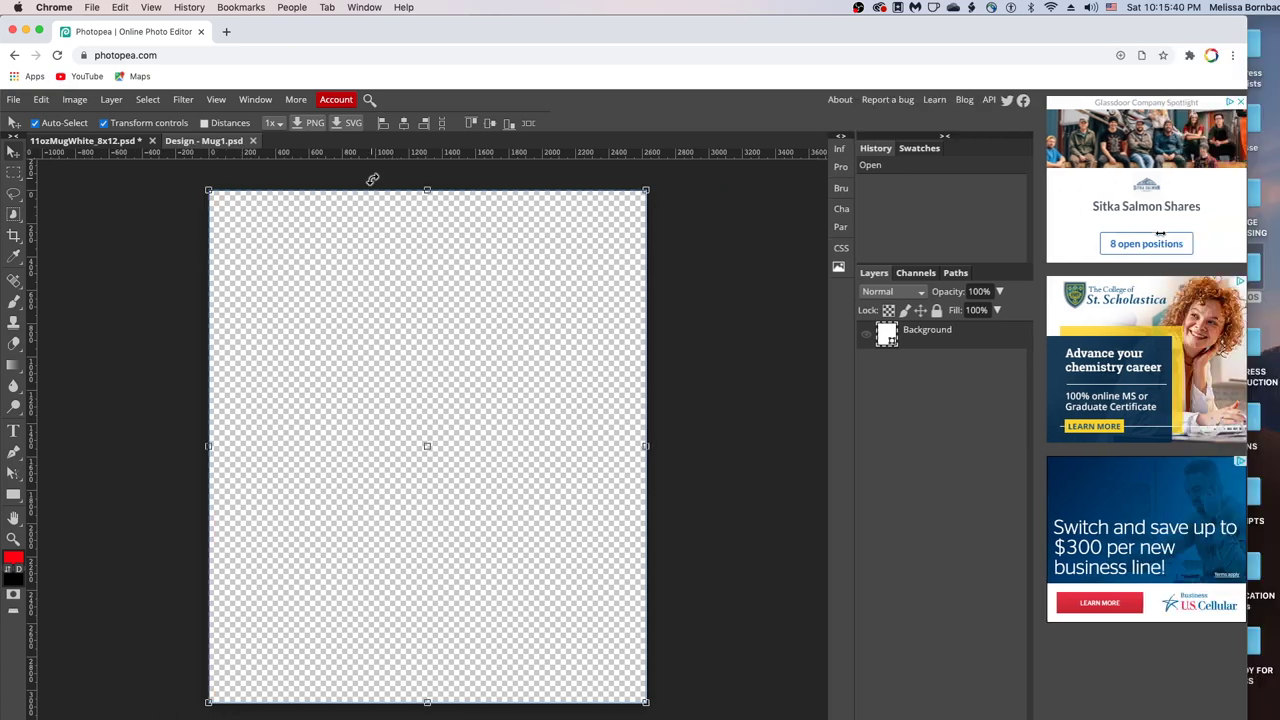
drag(469, 20, 549, 23)
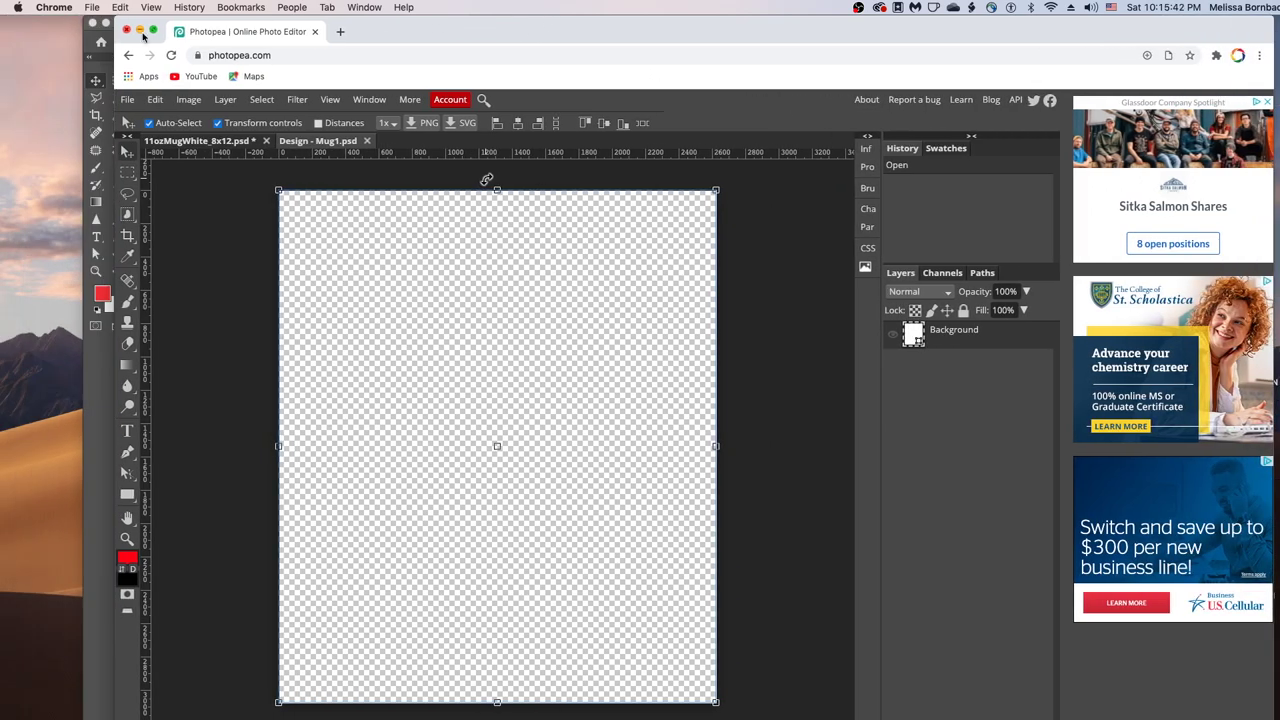
click(127, 99)
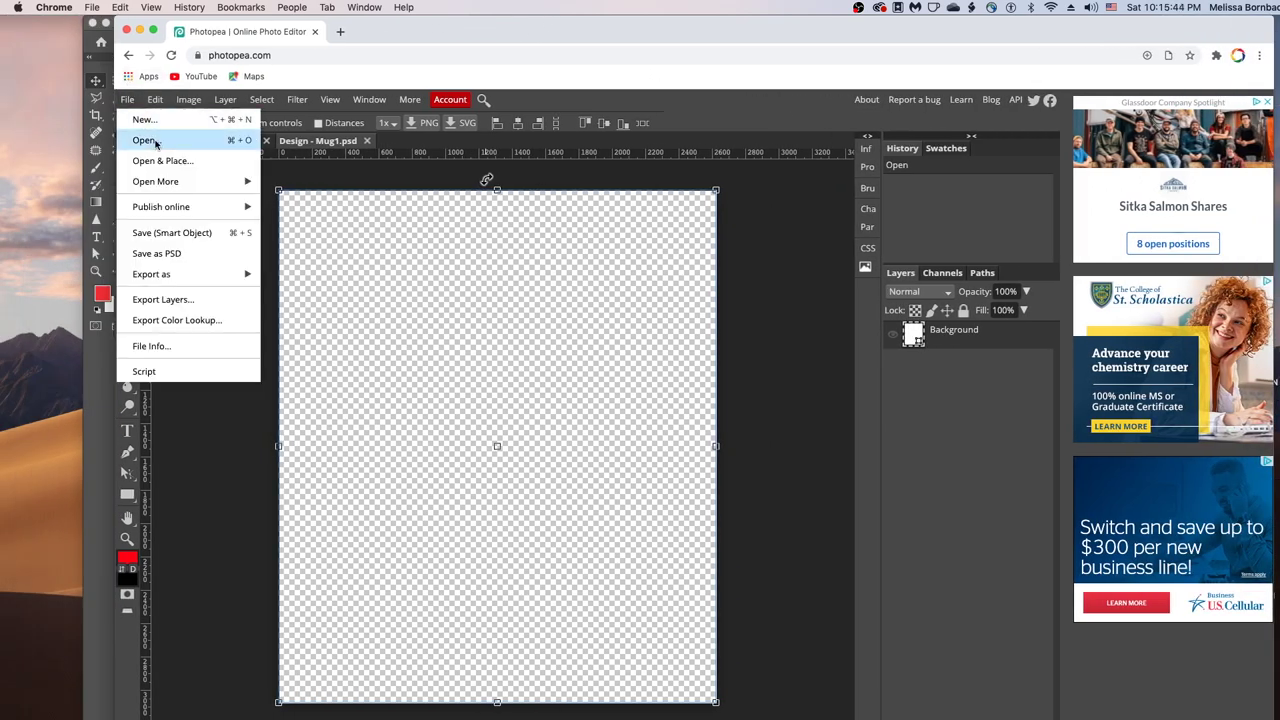
click(155, 145)
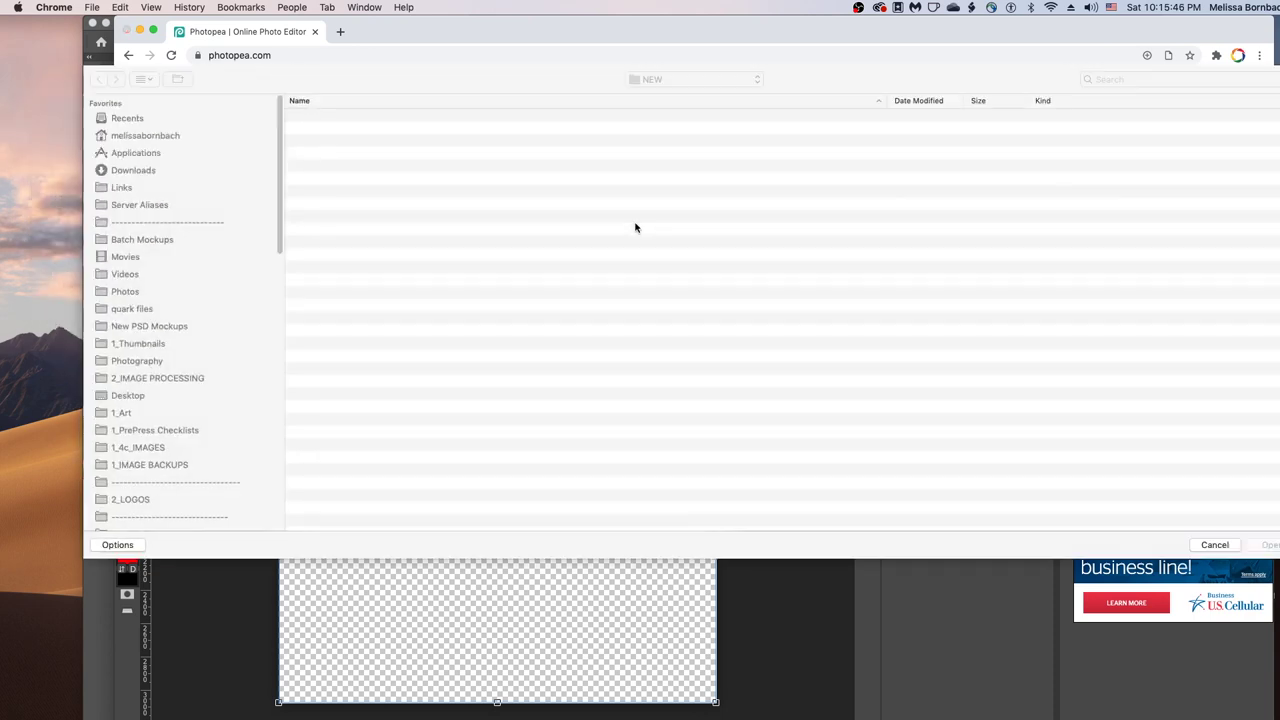
click(118, 413)
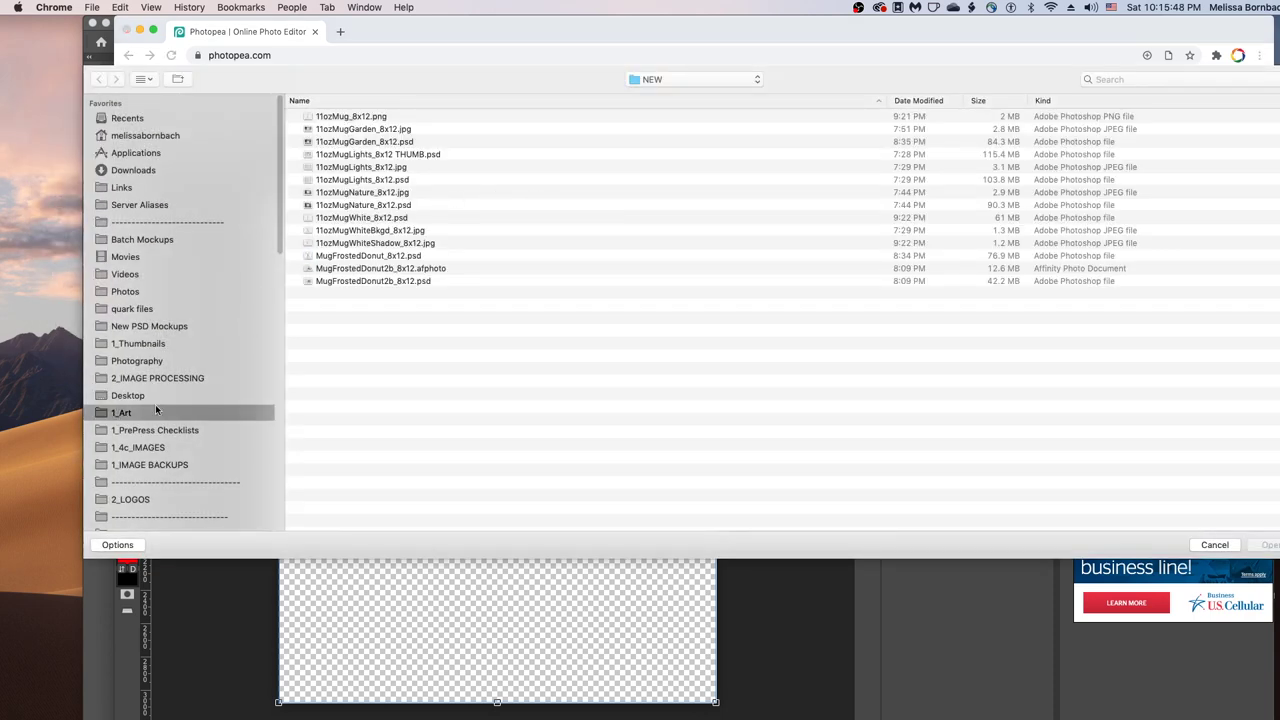
double_click(349, 193)
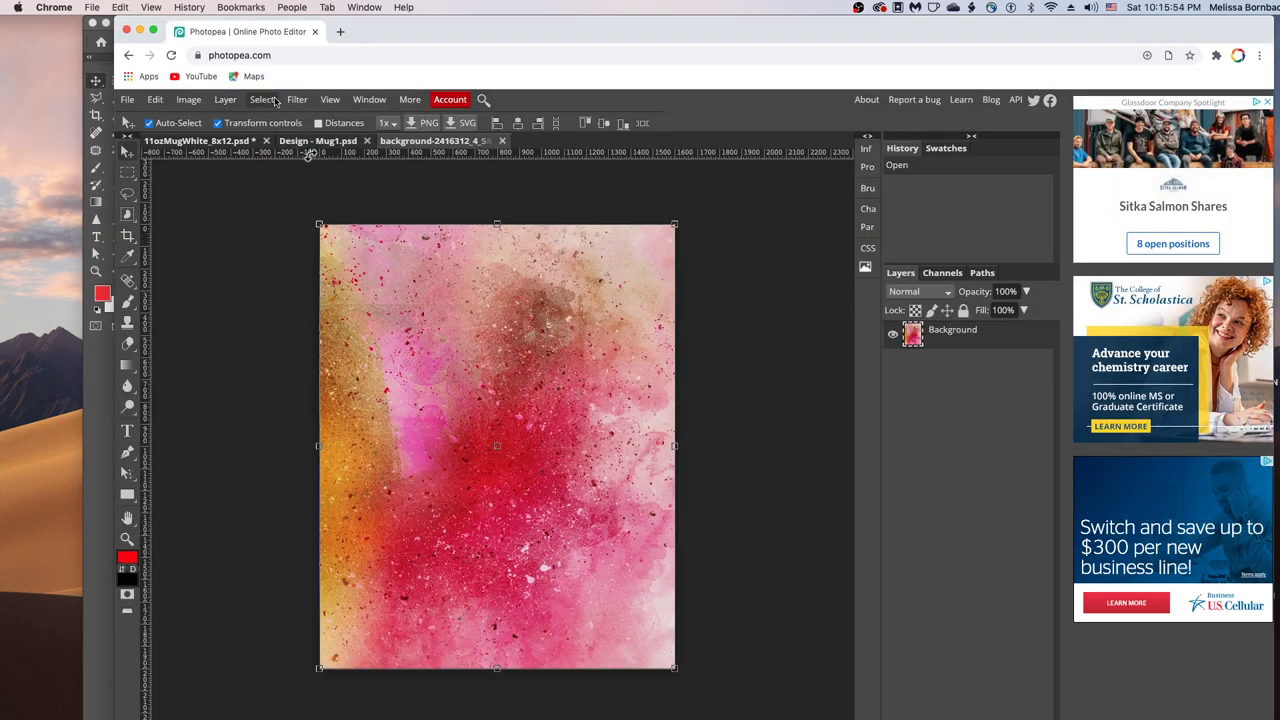
Select all of the watercolor image, copy it and paste it into Design - Mug1 as Layer 1
click(275, 103)
click(290, 124)
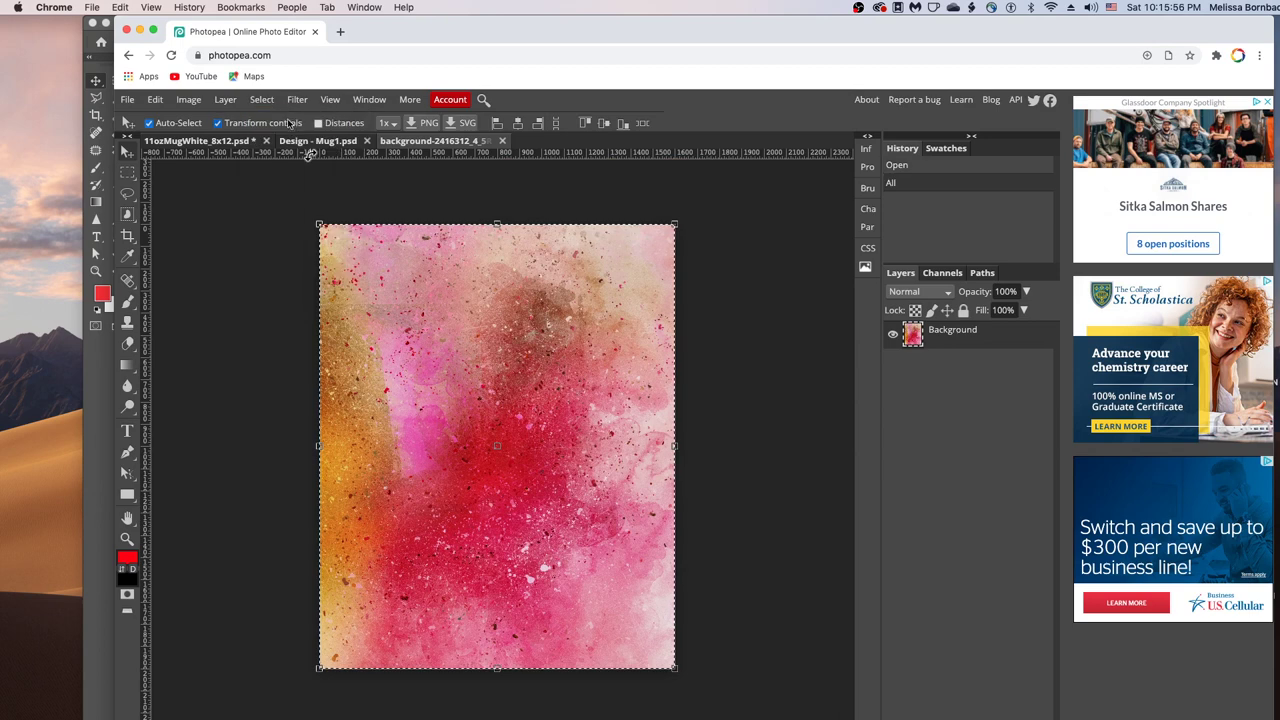
click(156, 100)
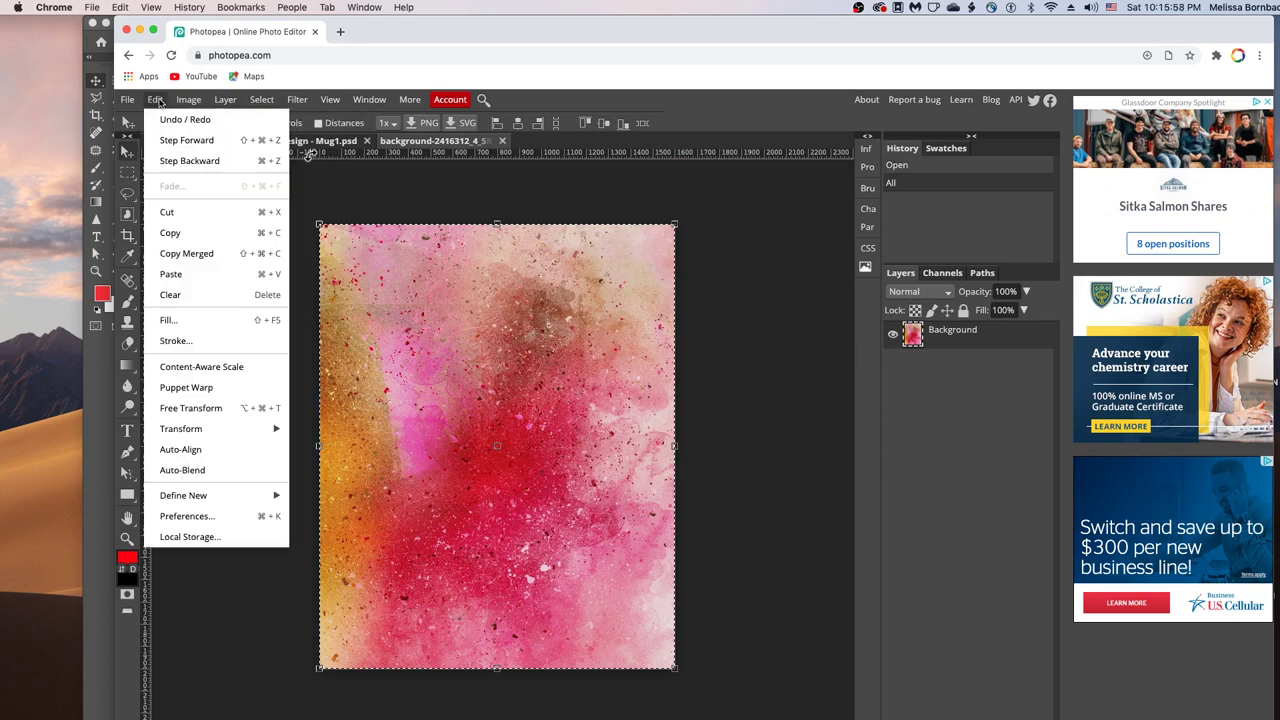
click(208, 235)
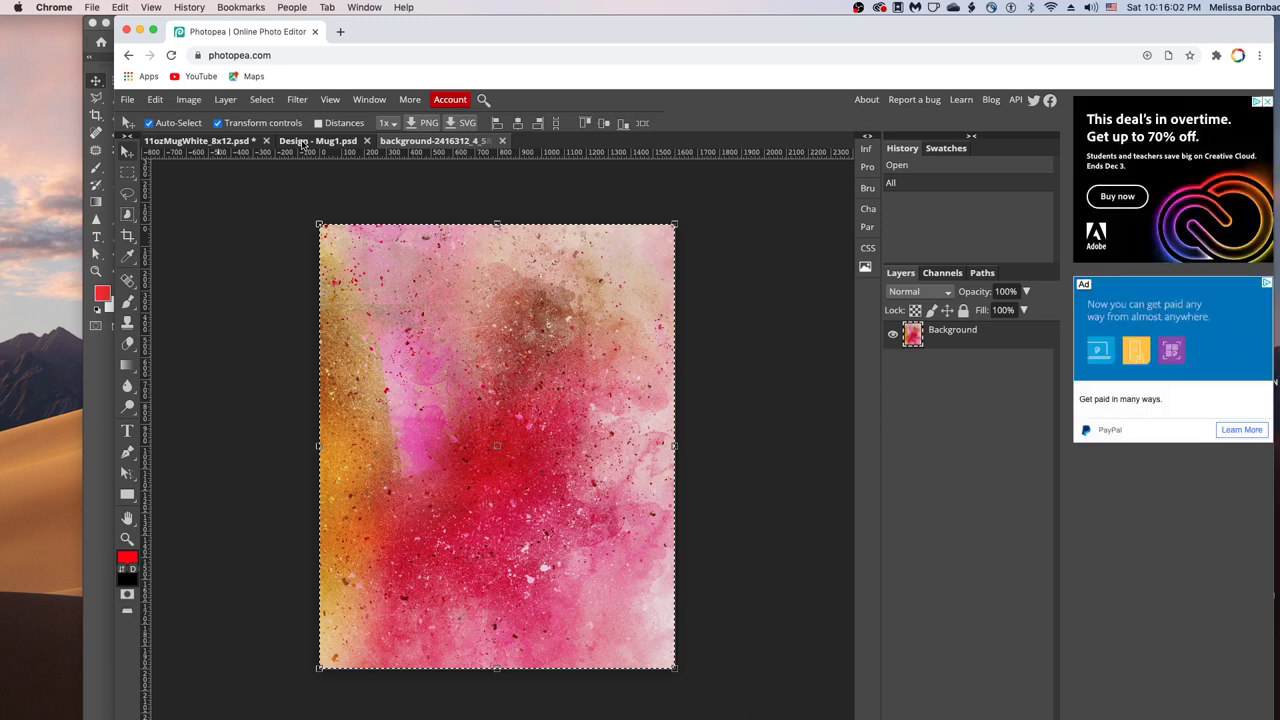
click(302, 141)
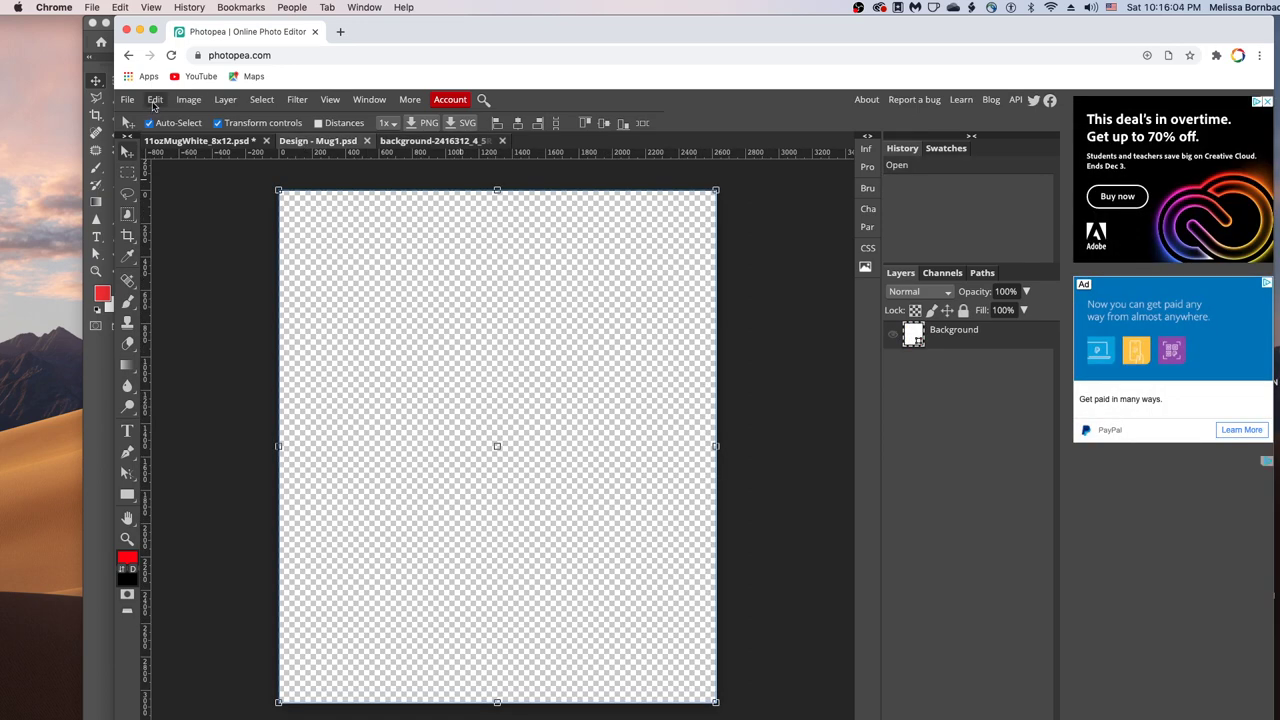
click(155, 100)
click(194, 273)
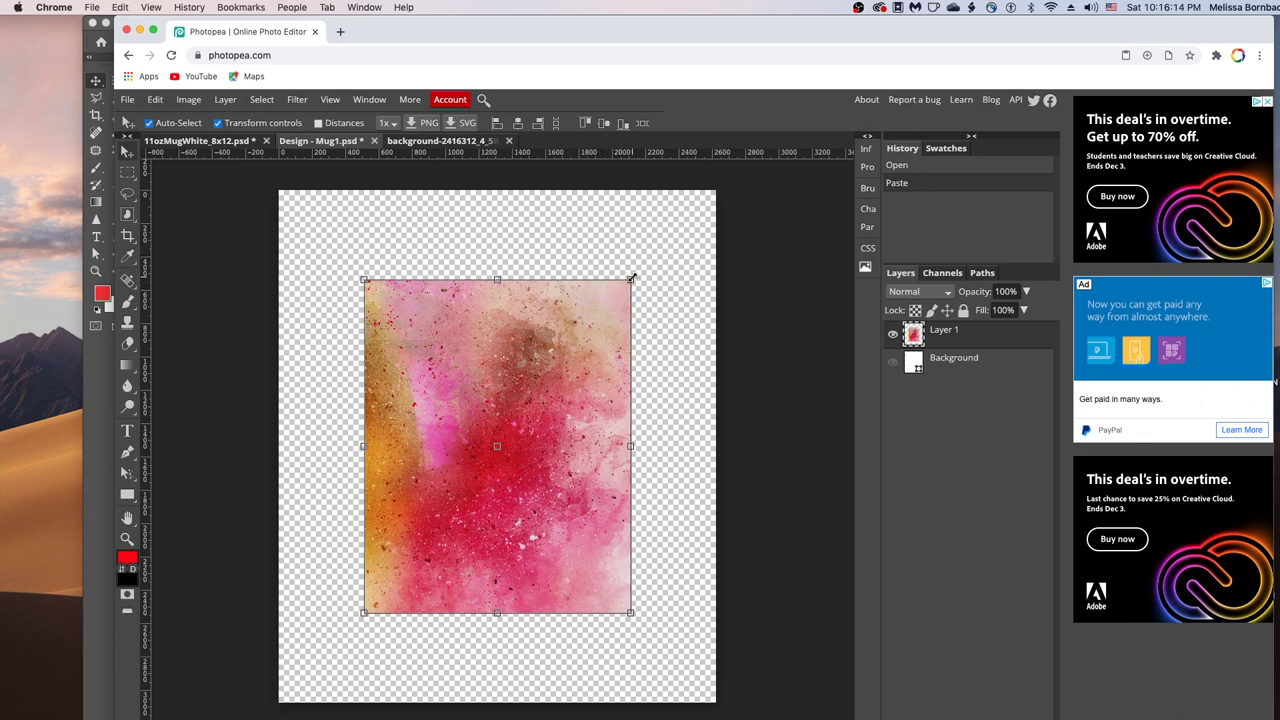
Scale the pasted watercolor Layer 1 to about 167.88% so it covers the whole canvas
drag(631, 279, 718, 204)
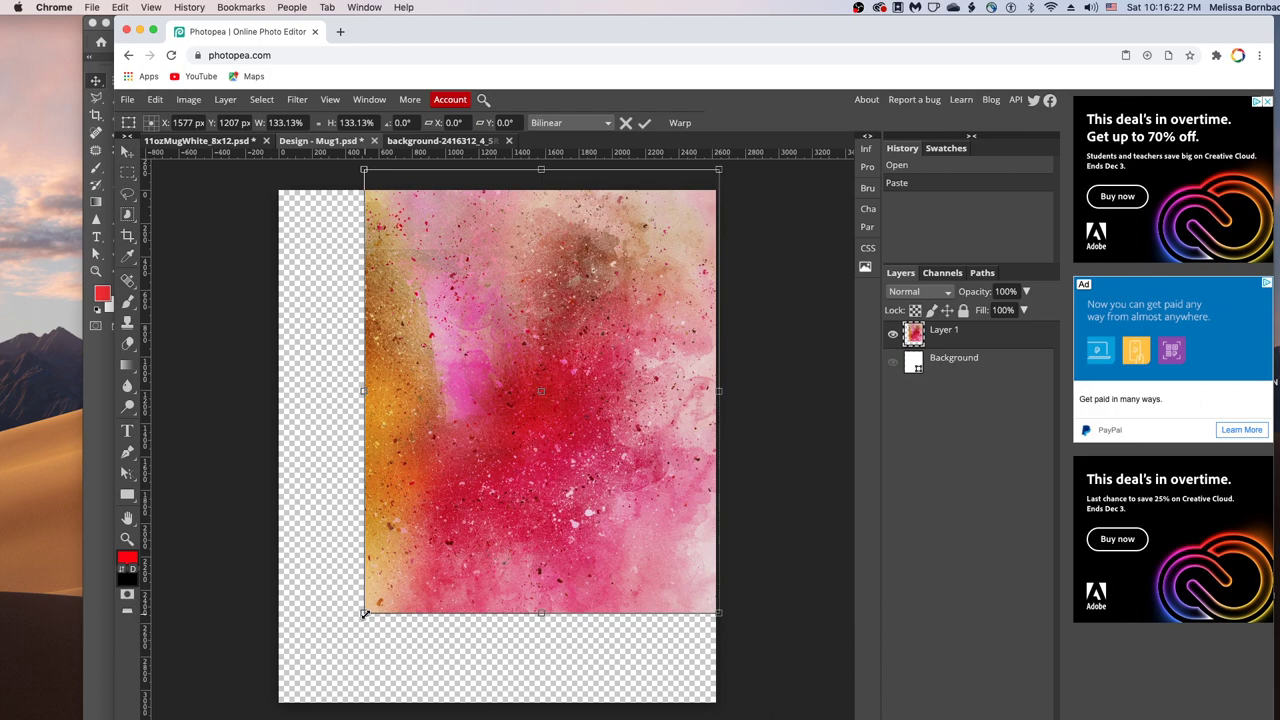
drag(364, 614, 270, 702)
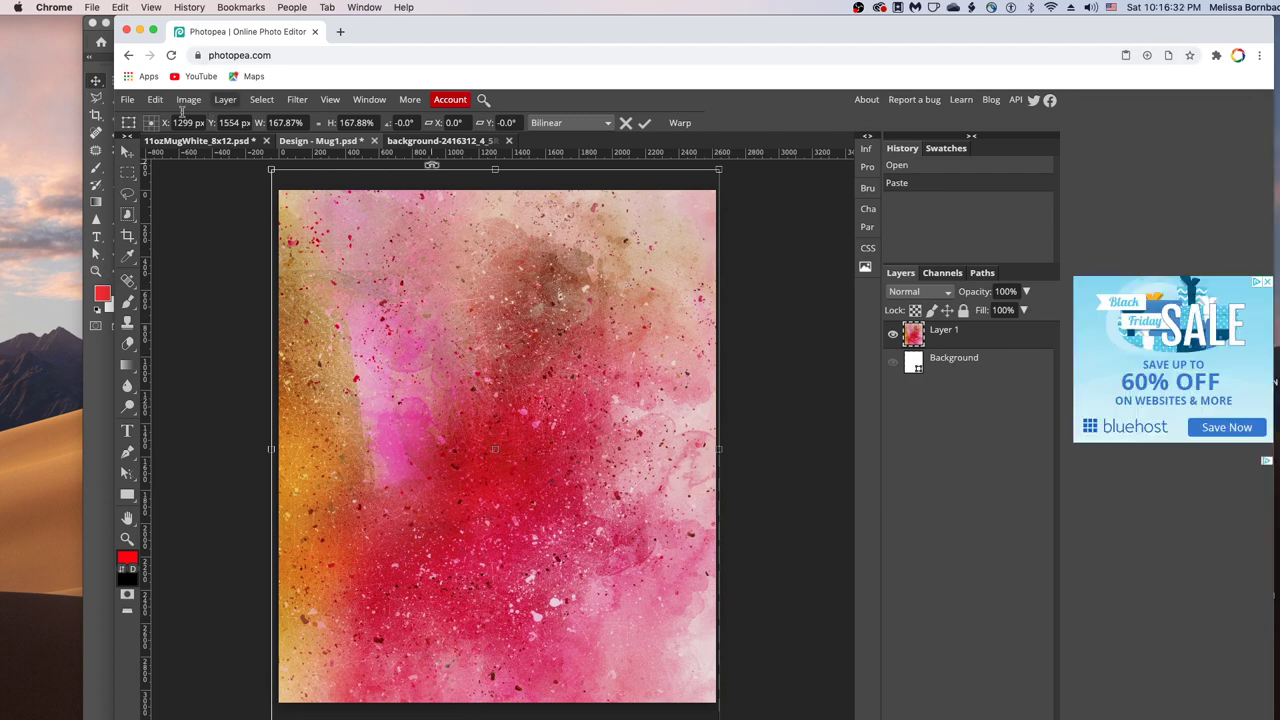
click(128, 100)
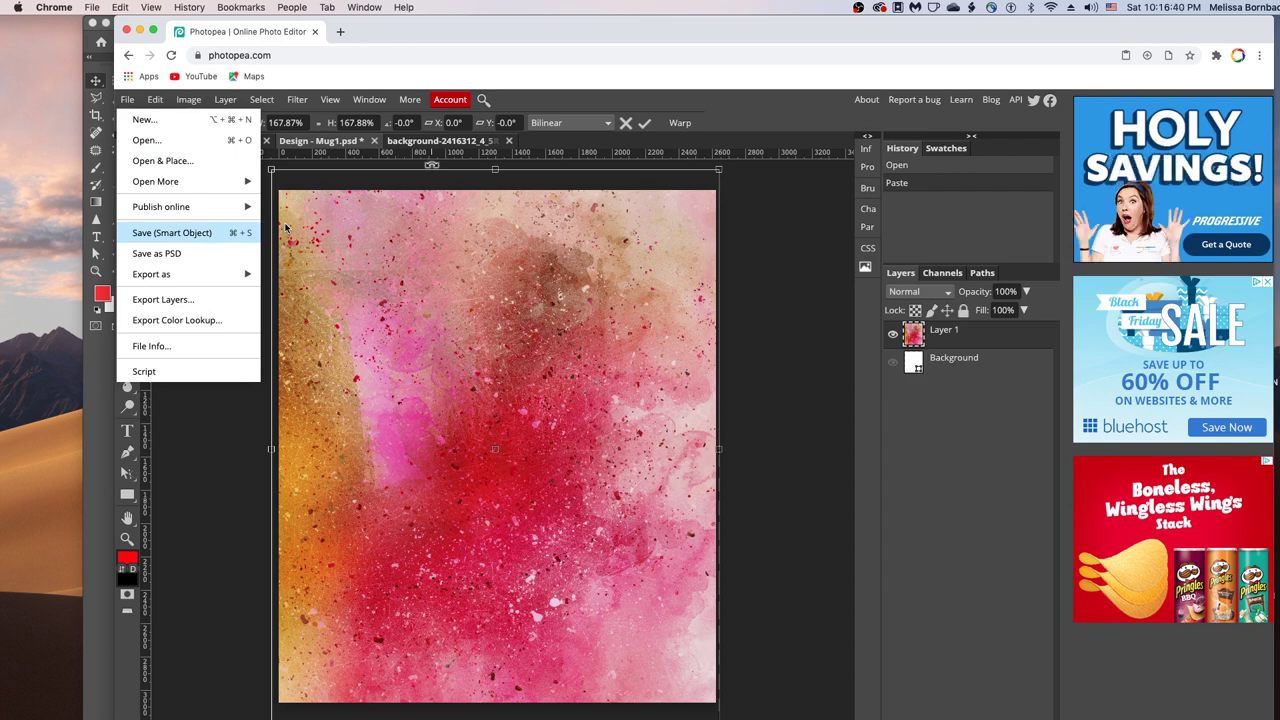
Save the smart object into the mockup and close the Design - Mug1 and background tabs unsaved
click(196, 234)
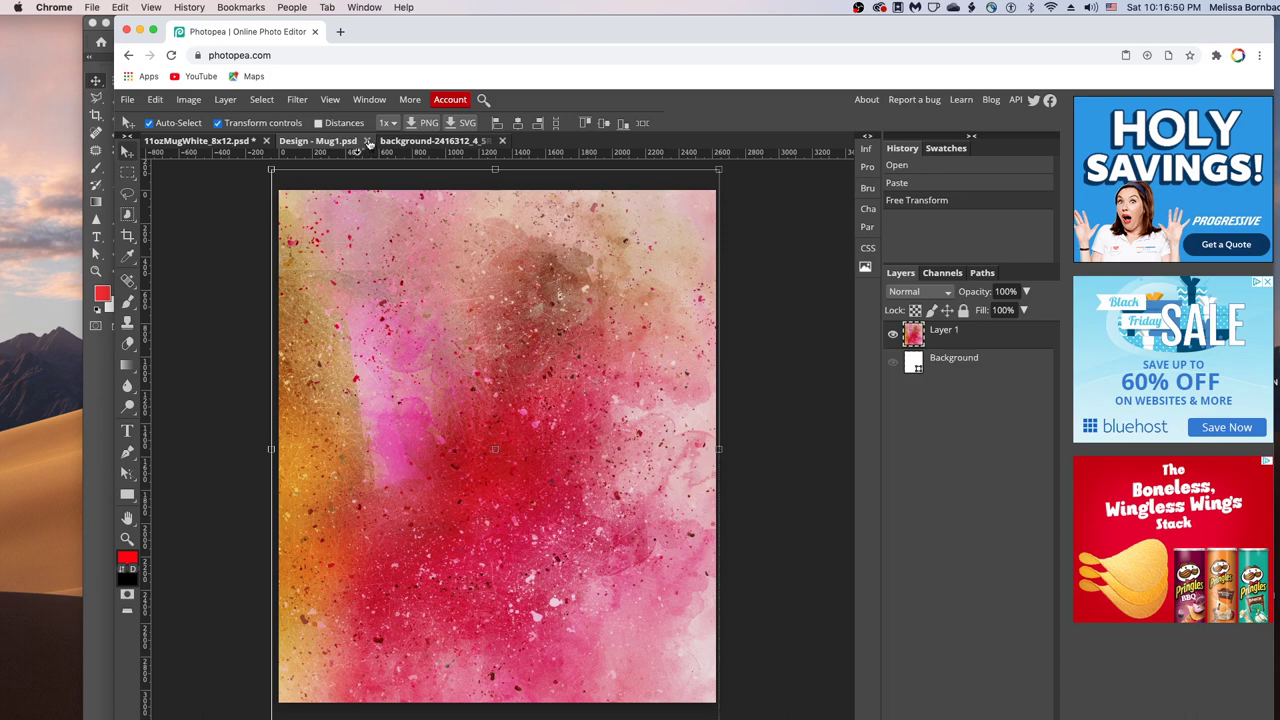
click(367, 141)
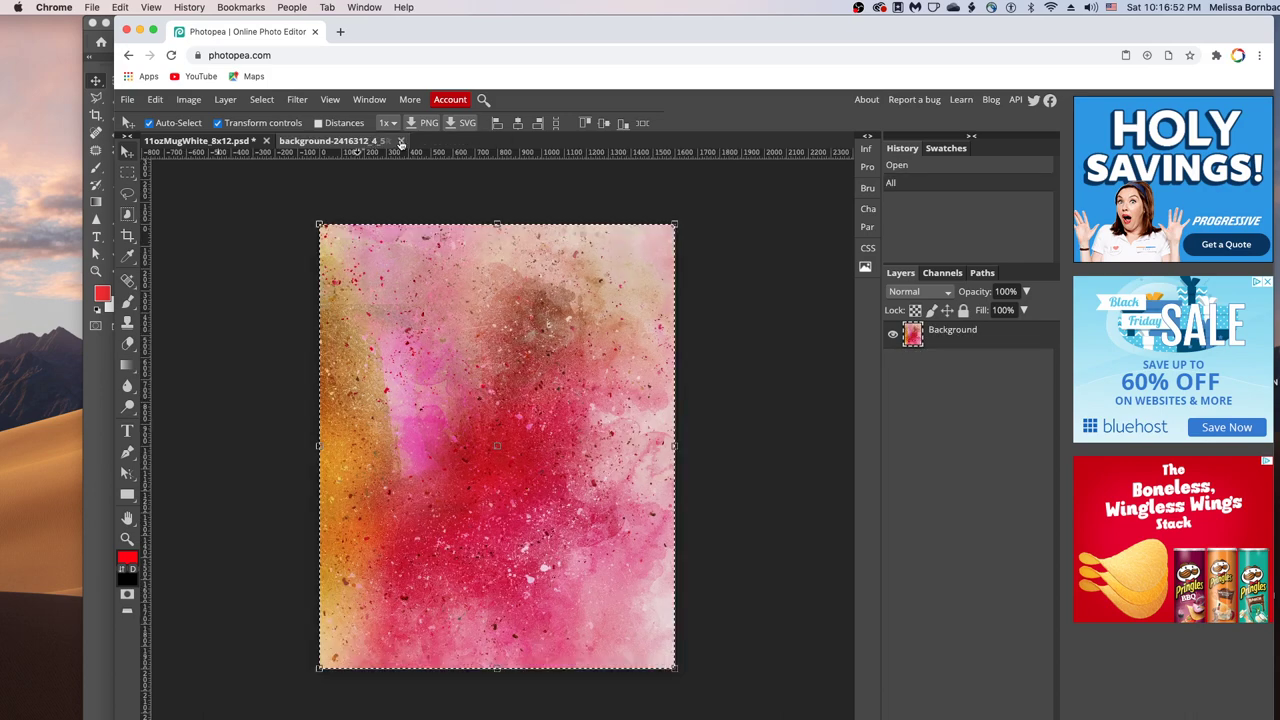
click(400, 141)
click(806, 158)
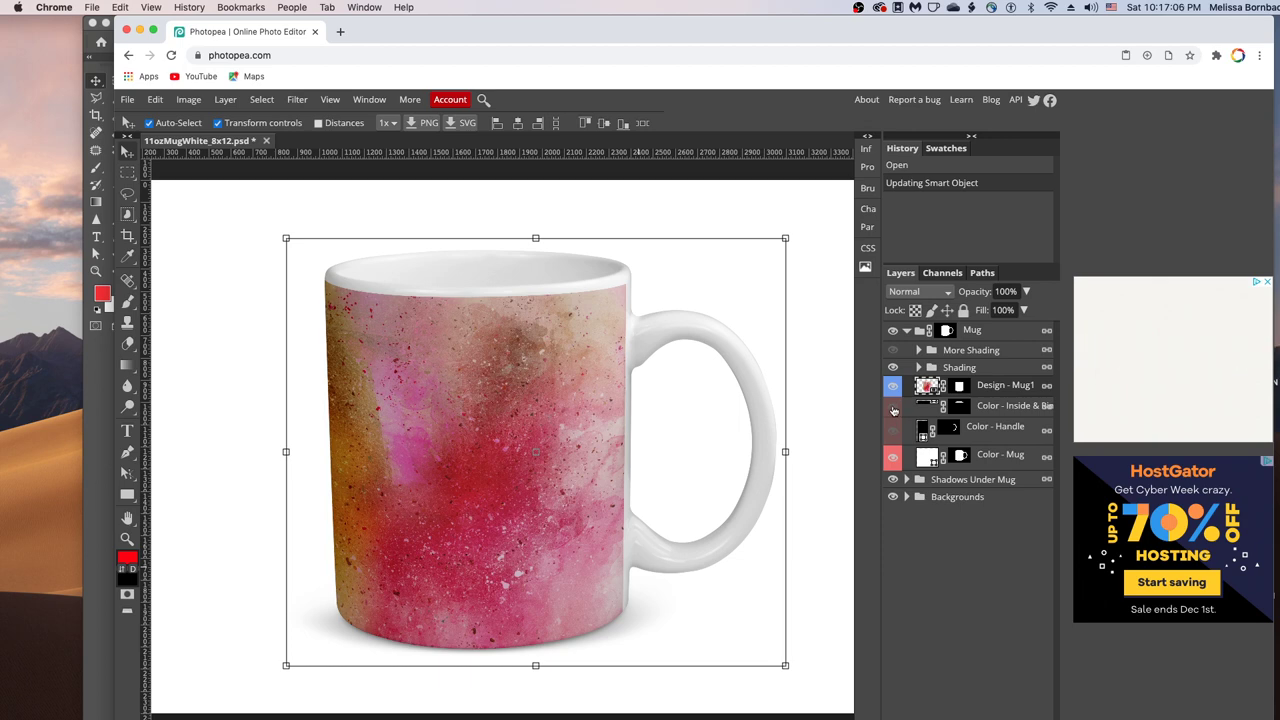
Turn on the Color - Inside & Rim and Color - Handle layers to make them black
click(893, 408)
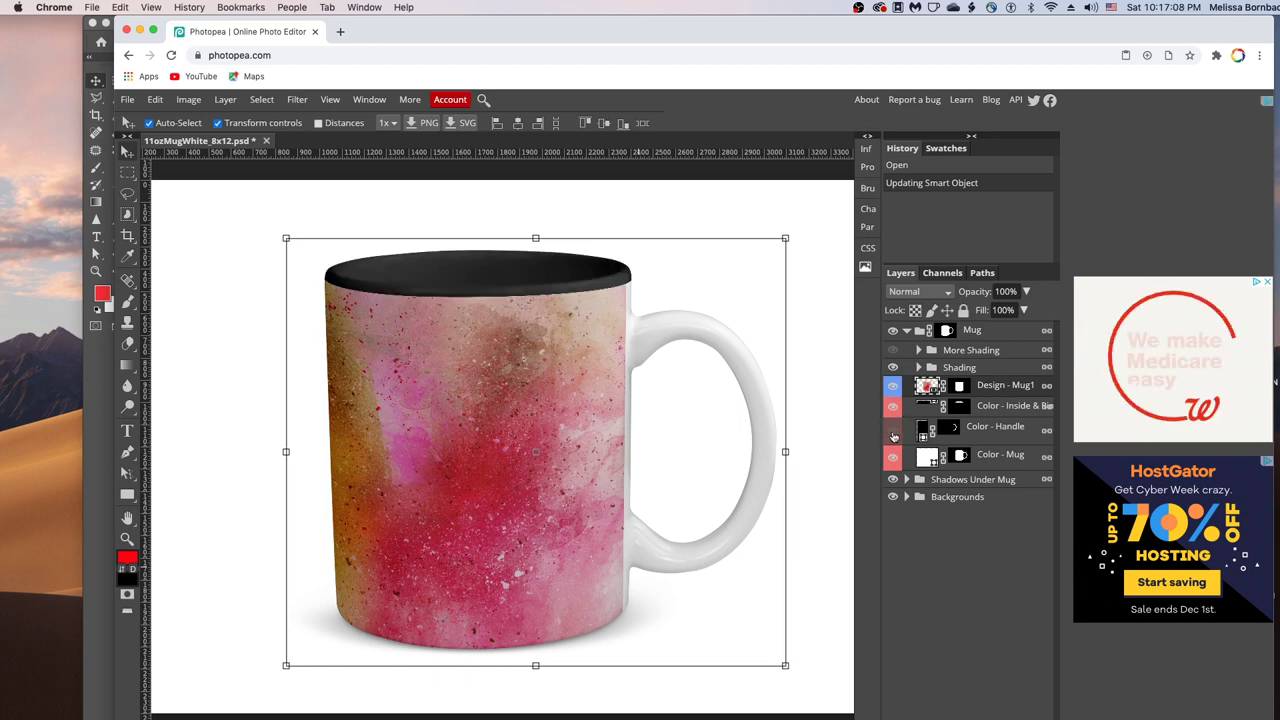
click(893, 431)
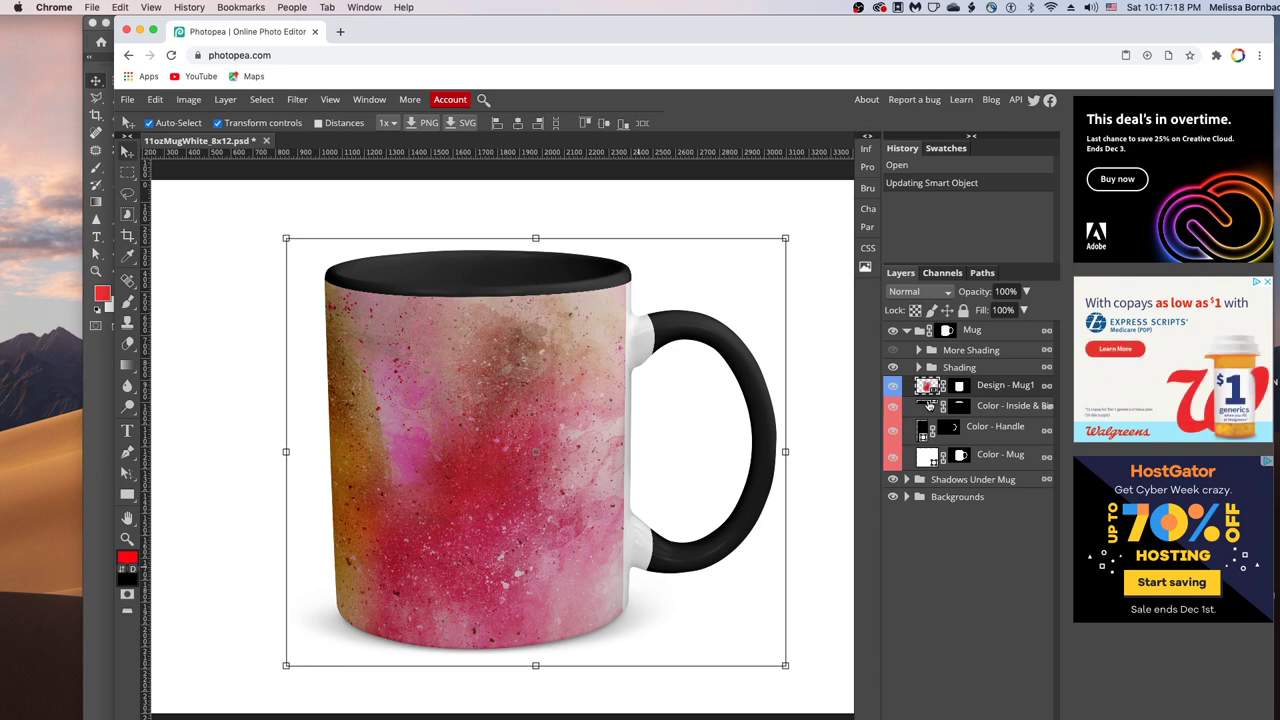
Fill the inside and rim layer with light pink fdc1f6 and copy that hex value
double_click(929, 404)
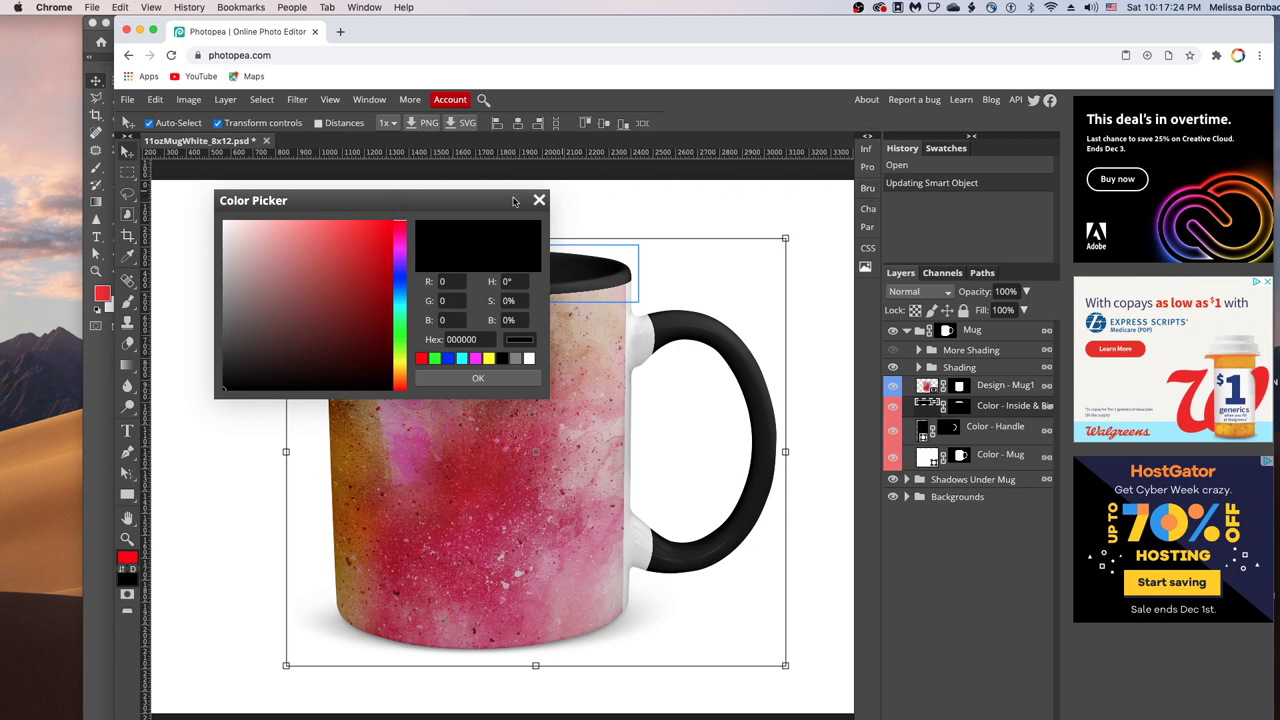
click(540, 201)
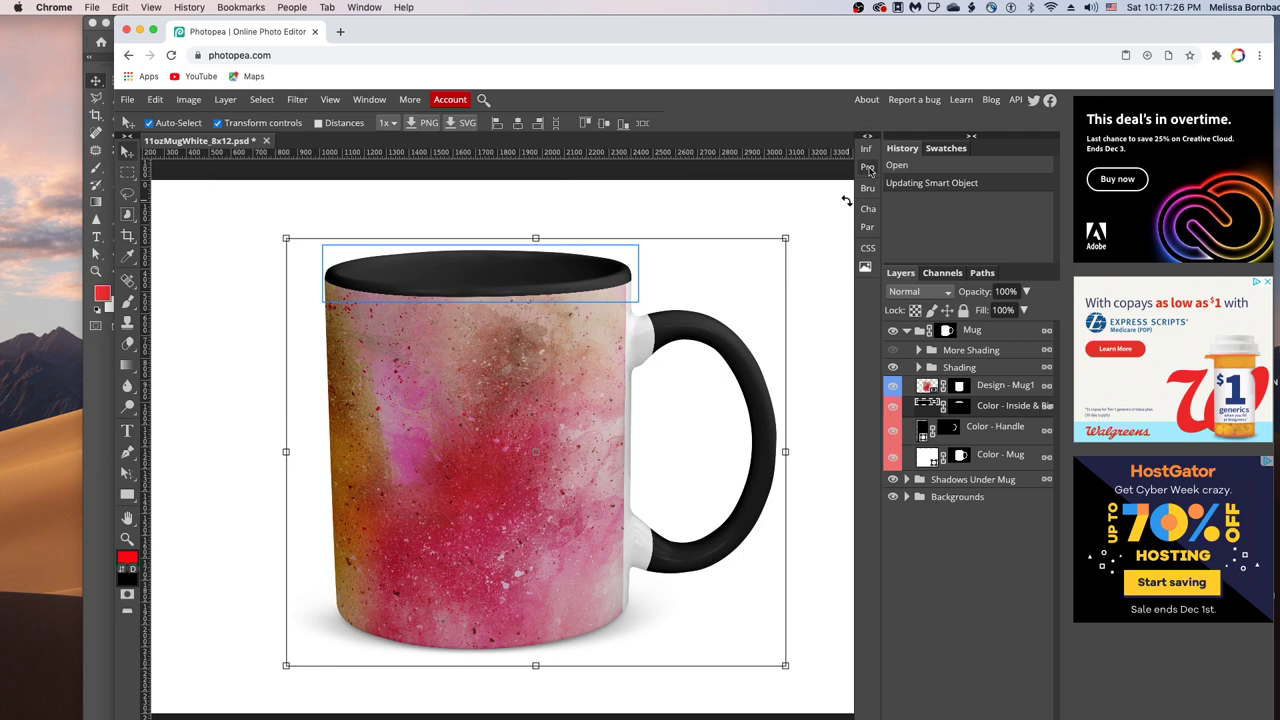
click(866, 168)
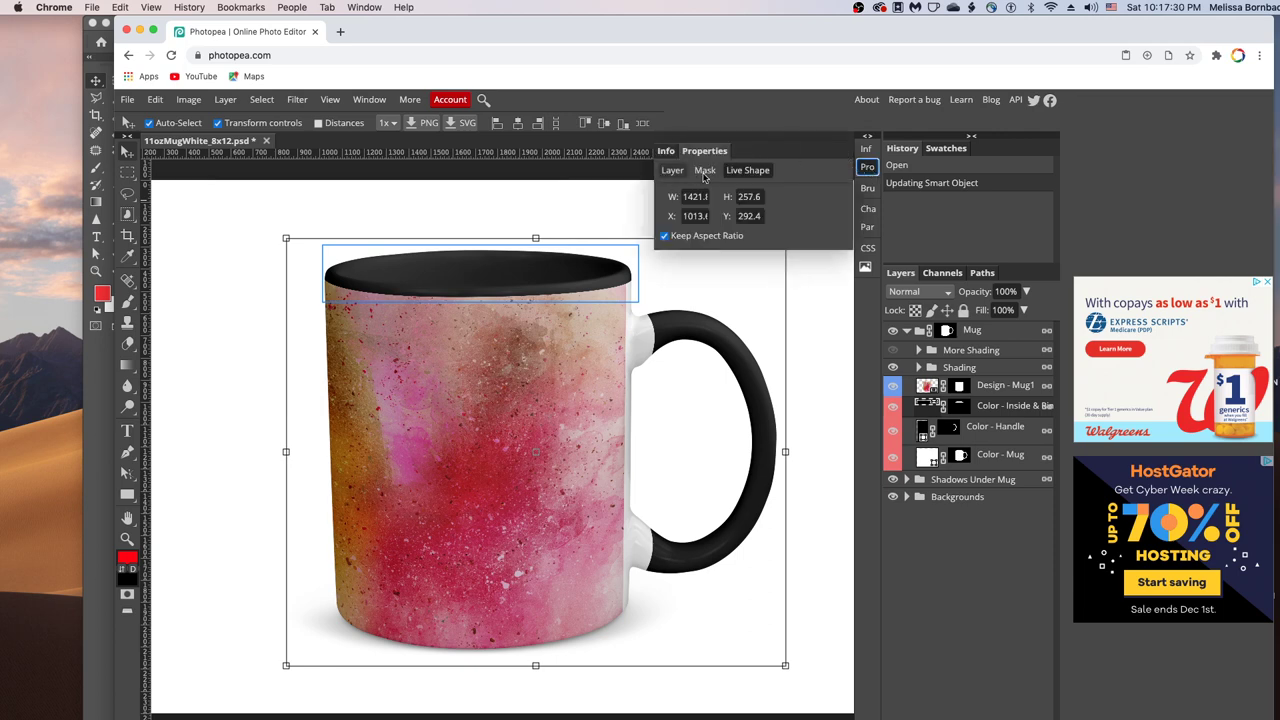
click(673, 171)
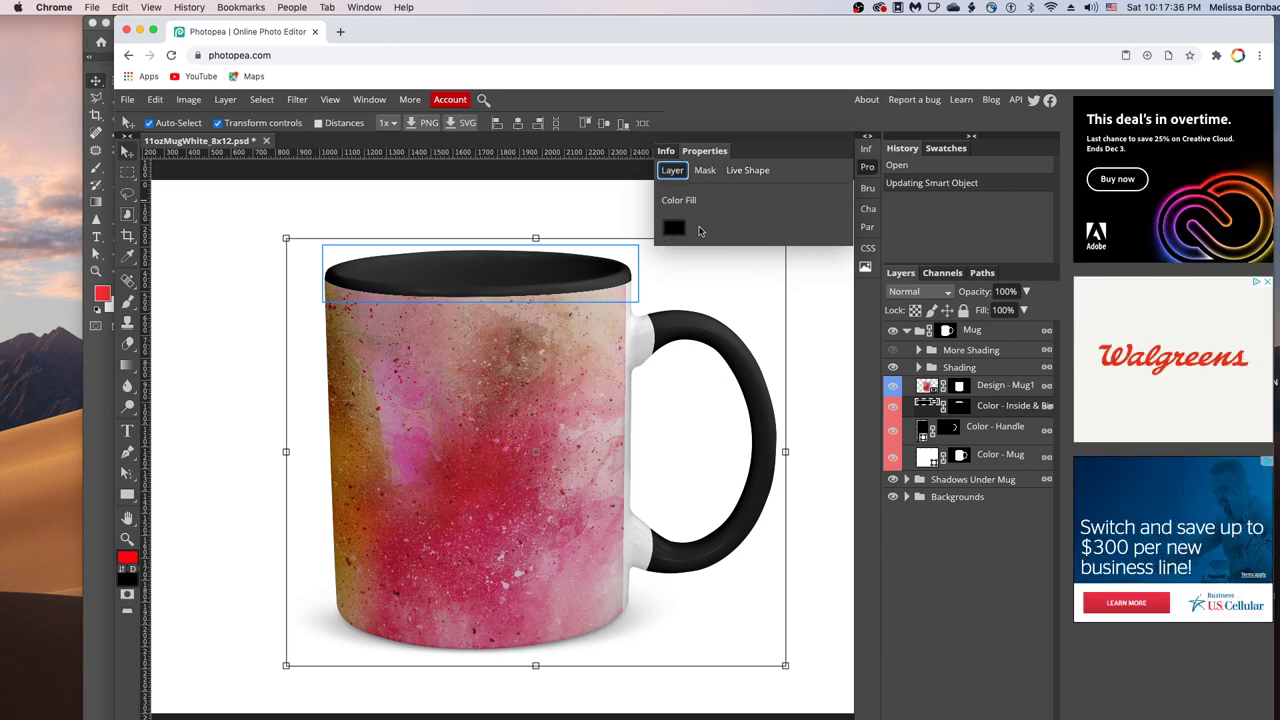
click(676, 231)
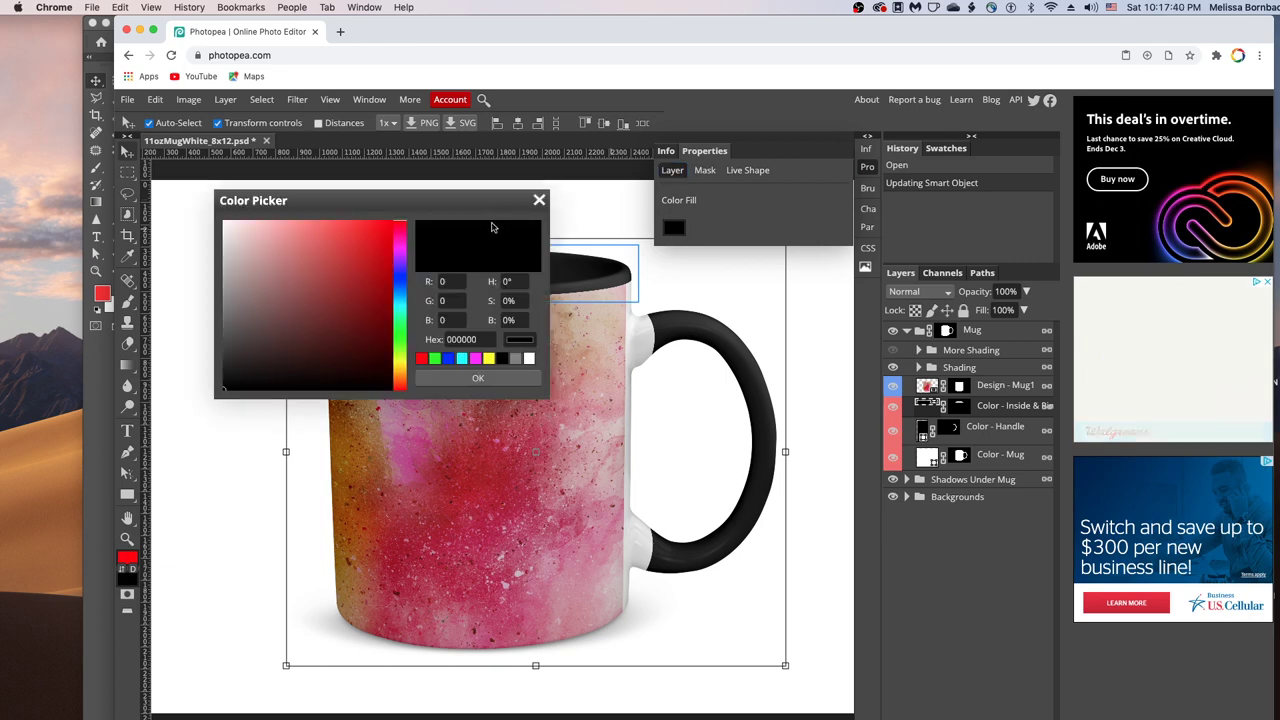
drag(437, 202, 603, 126)
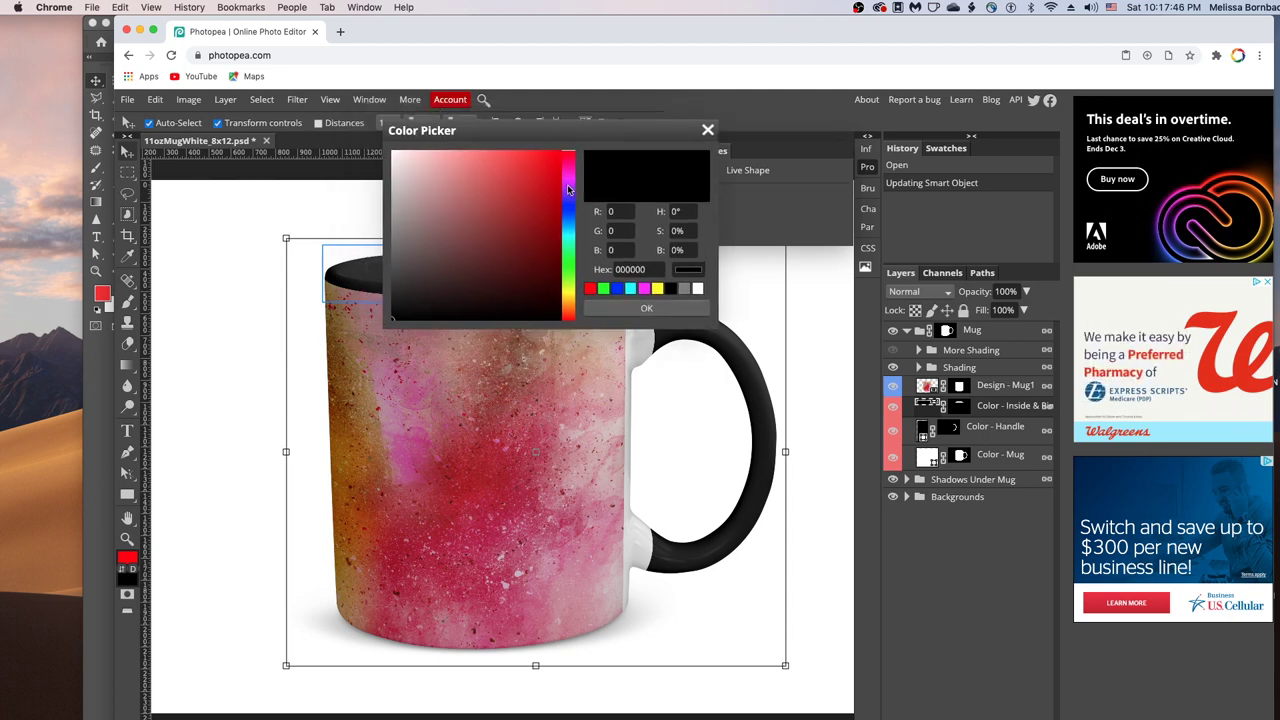
drag(570, 188, 569, 175)
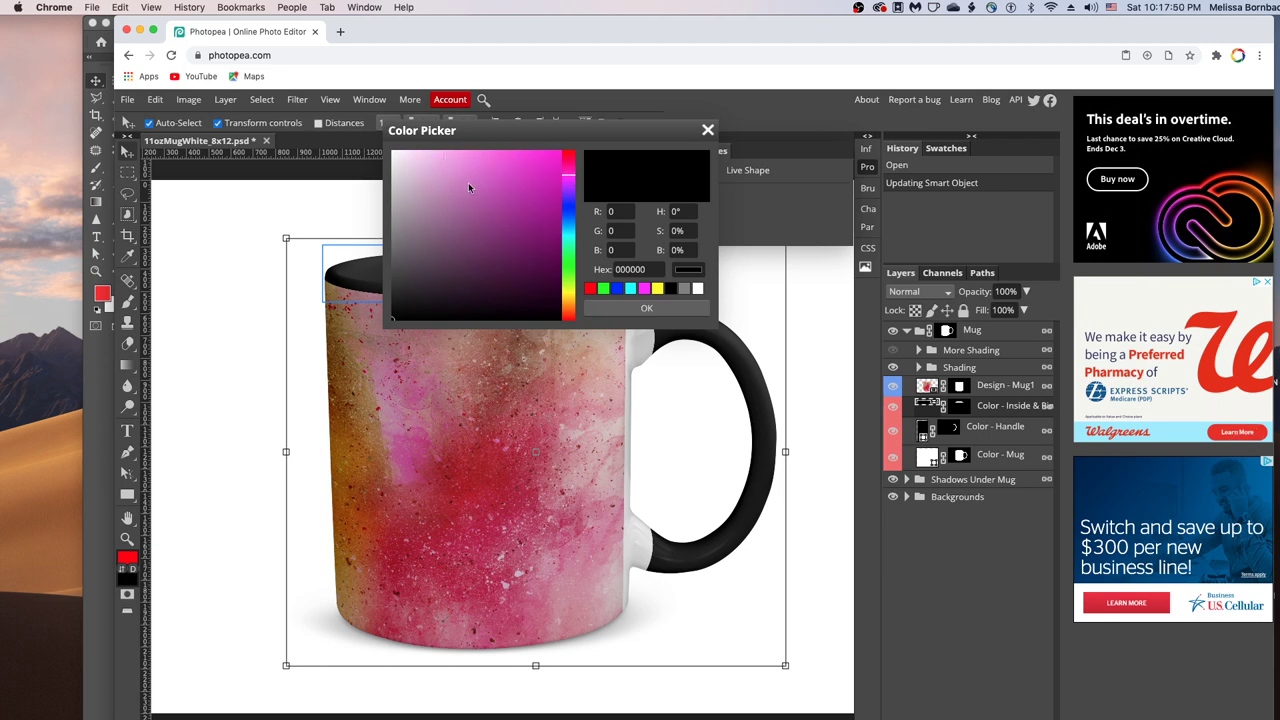
click(434, 153)
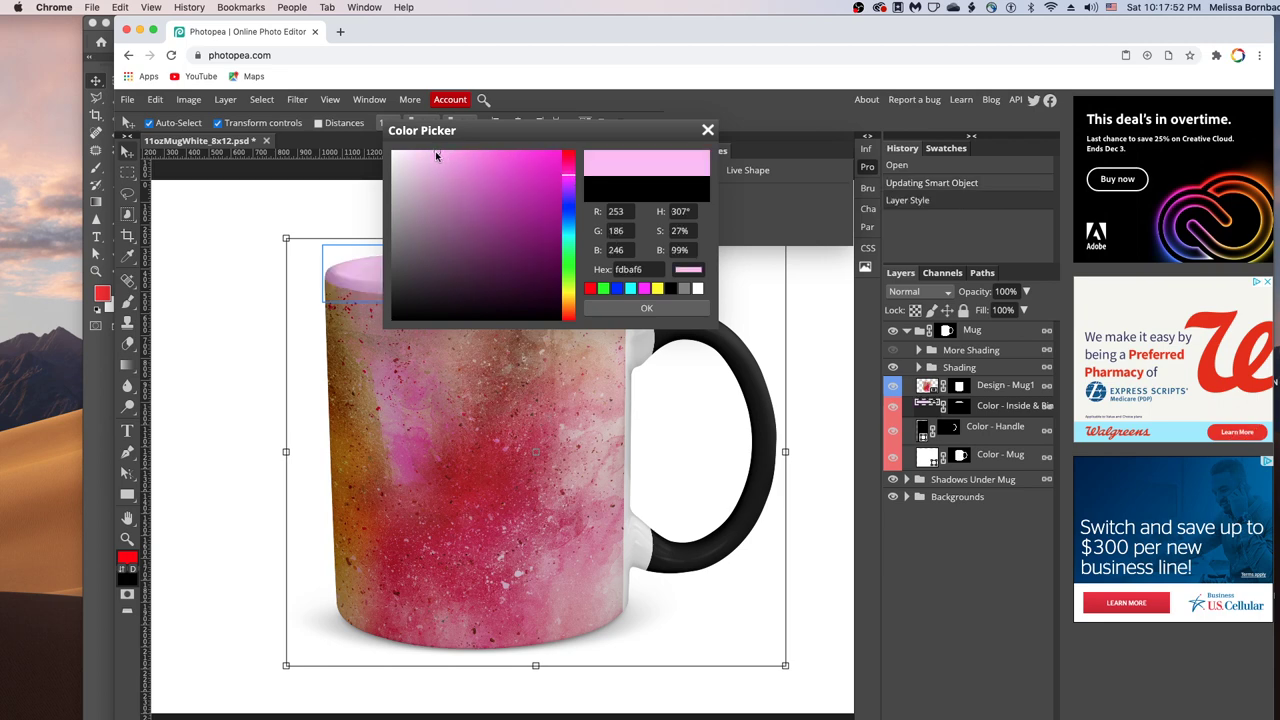
click(432, 154)
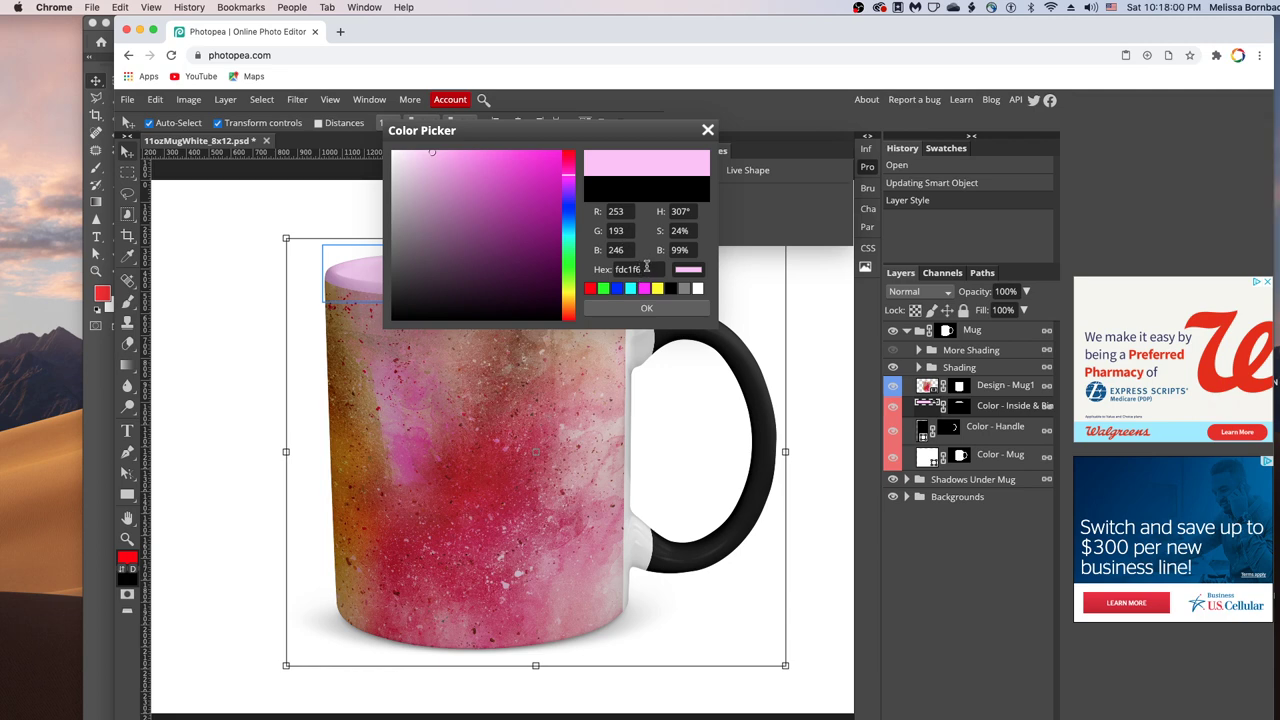
click(645, 268)
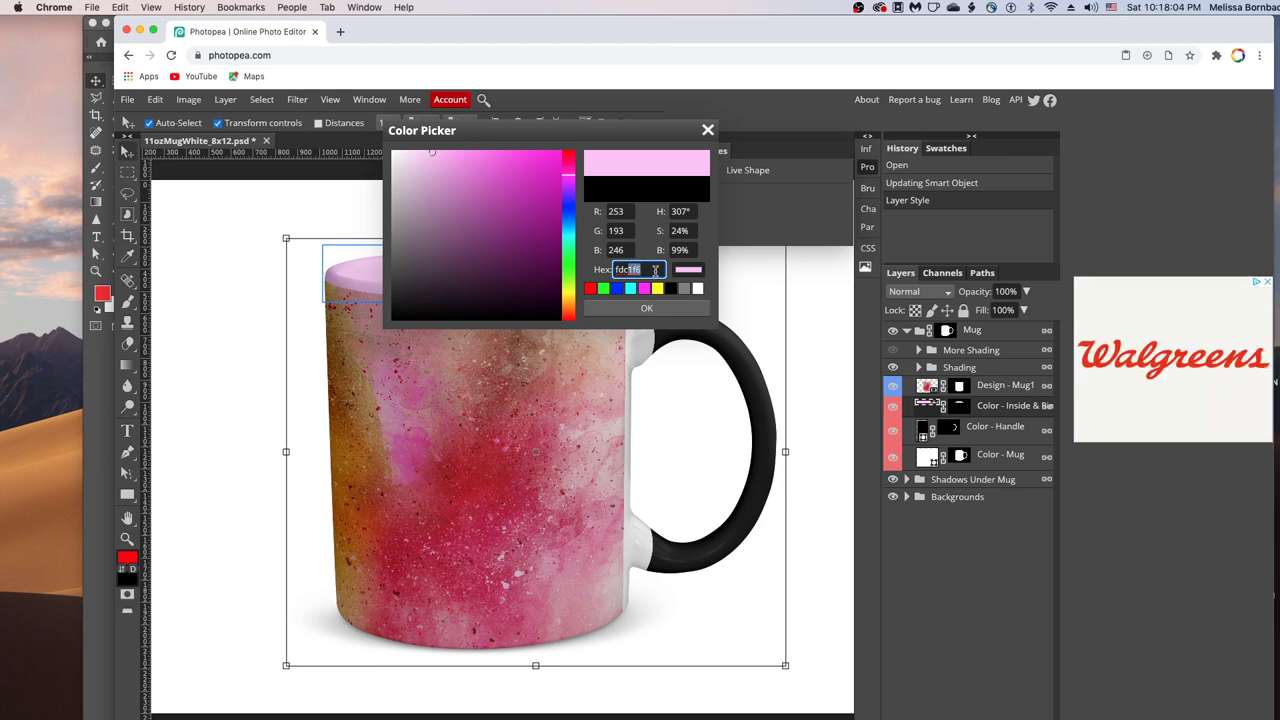
drag(653, 268, 607, 270)
key(super+c)
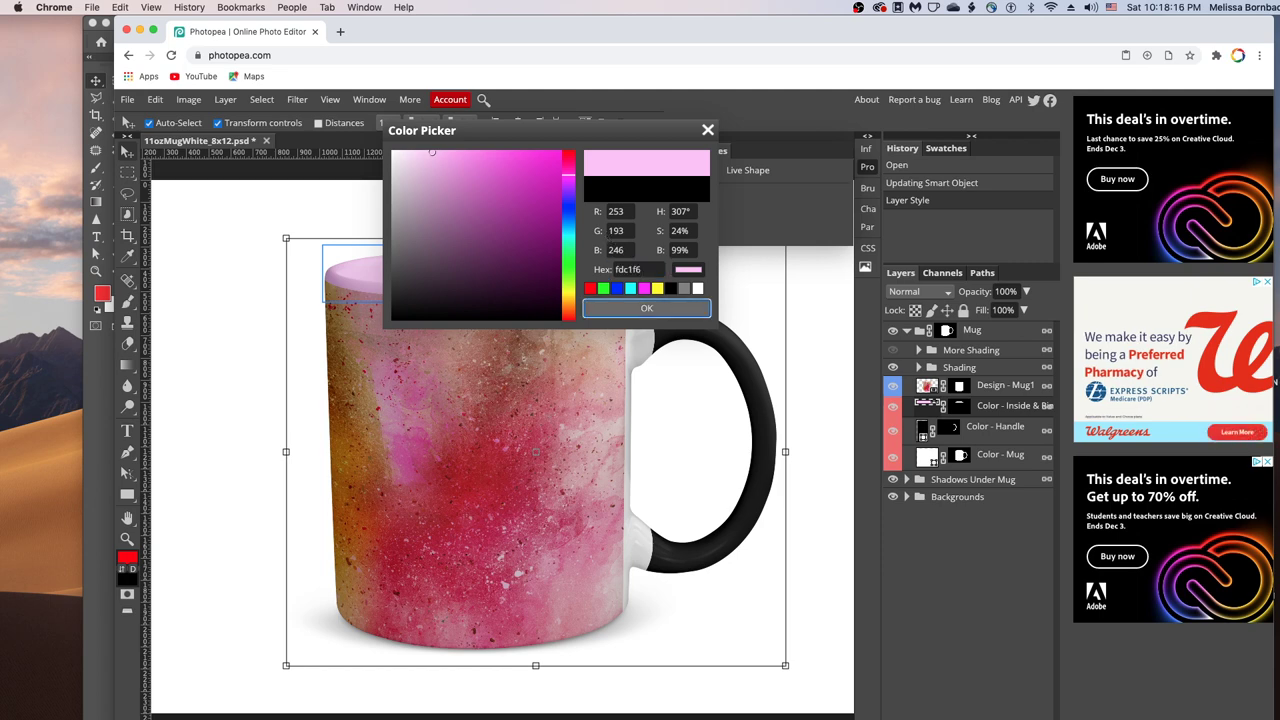
click(655, 307)
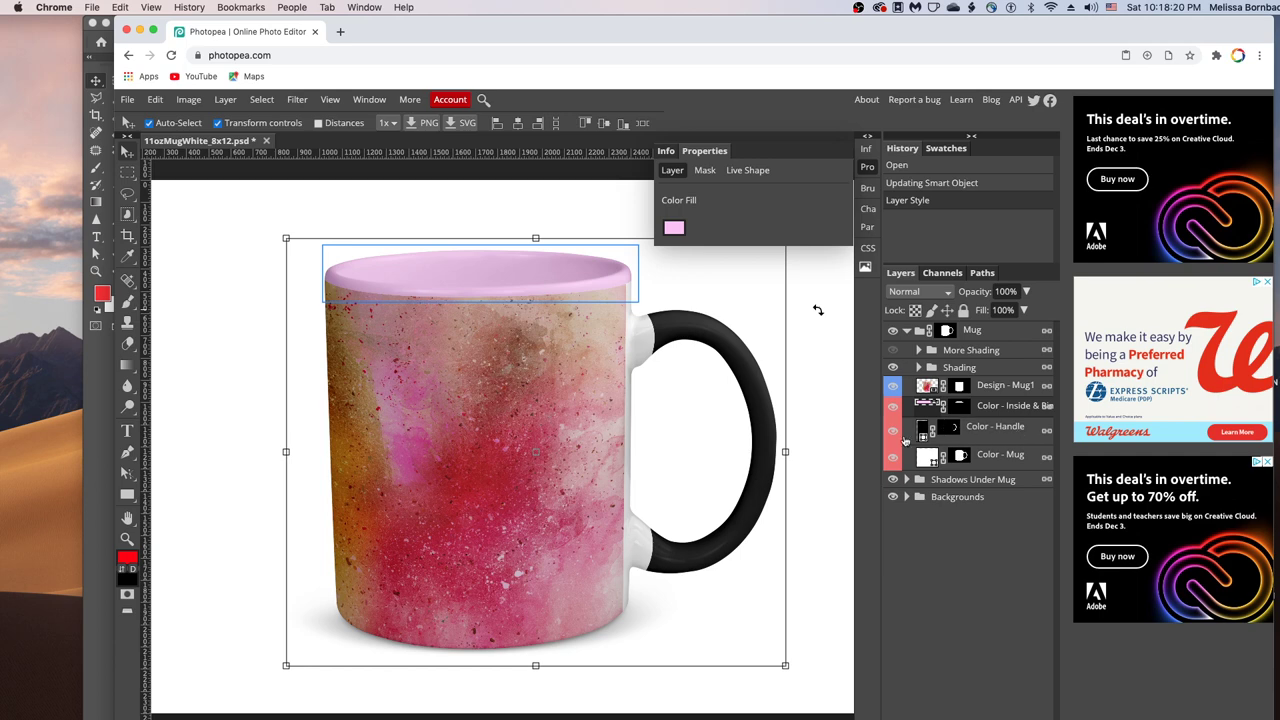
Replace the Color - Handle fill's 000000 with the pasted hex fdc1f6
double_click(921, 431)
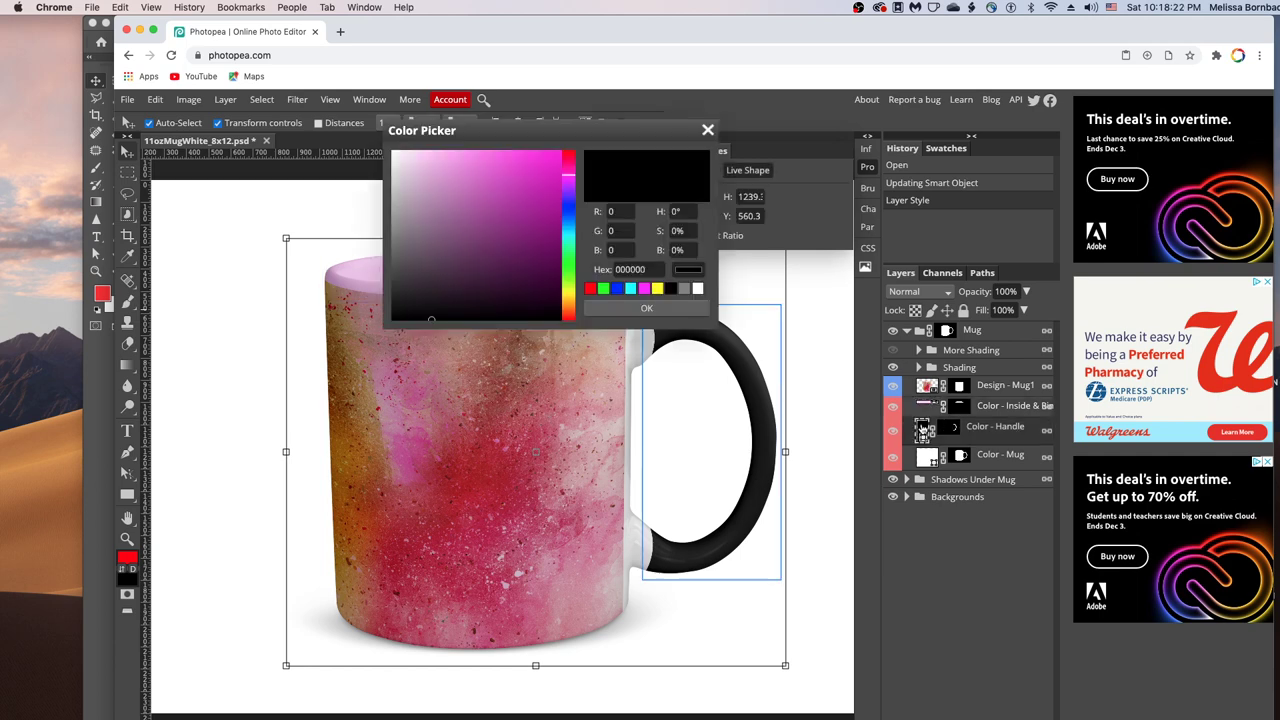
click(649, 269)
drag(649, 269, 580, 265)
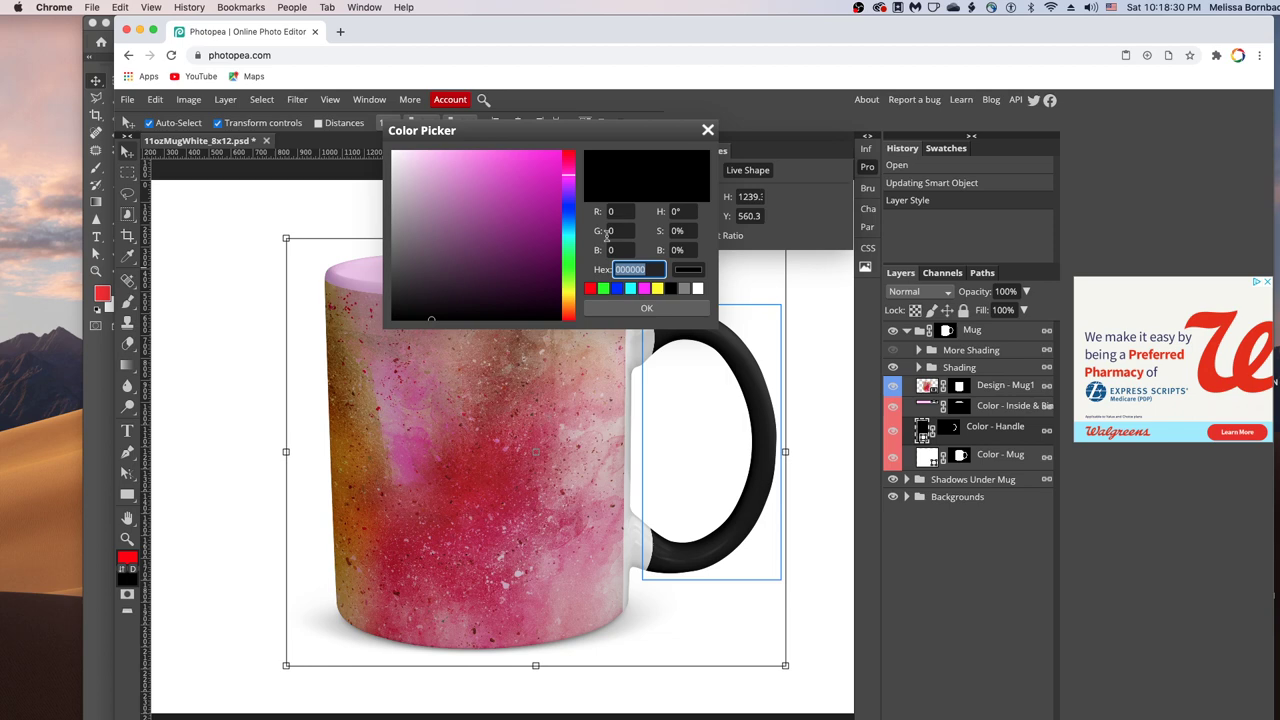
key(super+v)
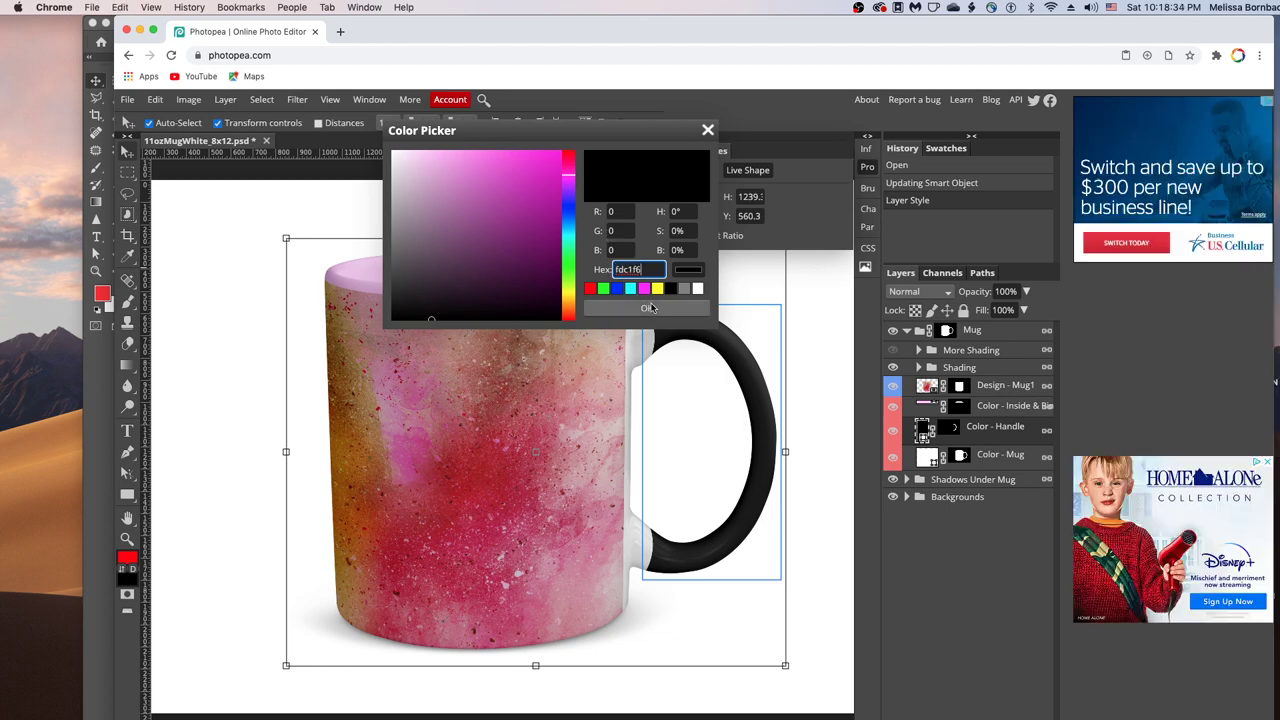
key(Return)
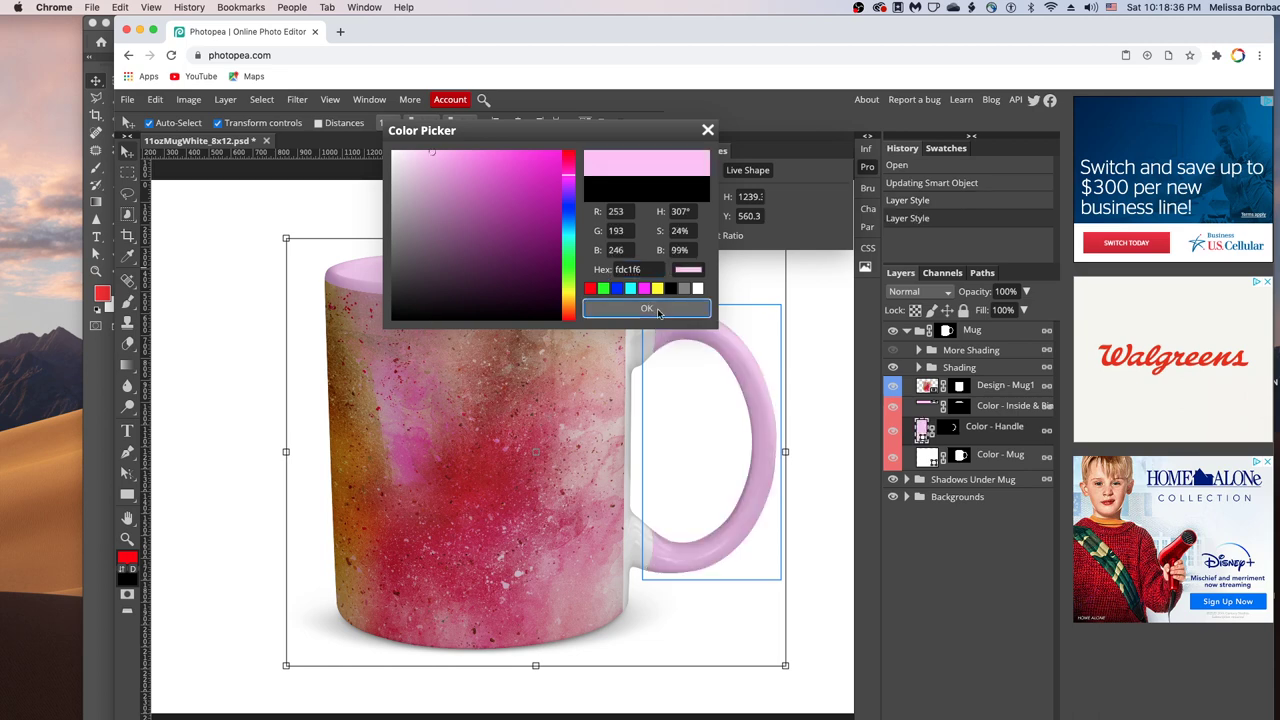
click(646, 308)
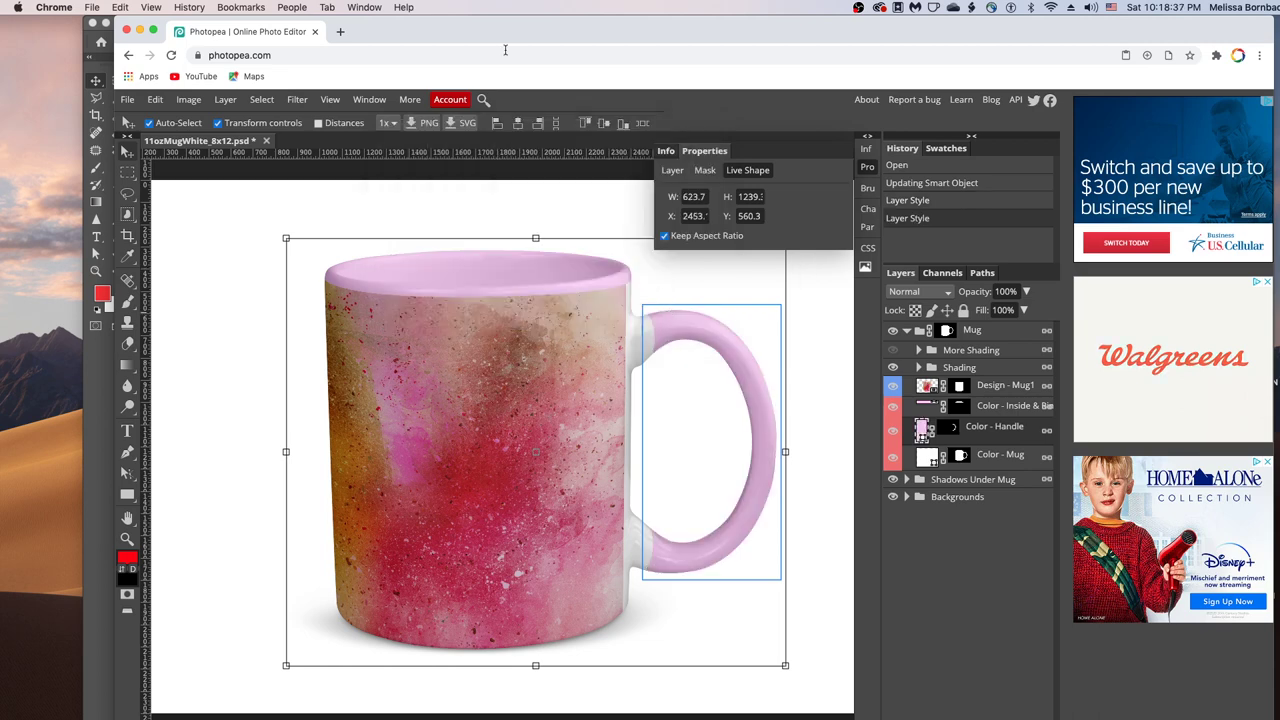
Set the More Shading group's opacity to 44%, then hide the group
click(892, 351)
click(892, 351)
click(955, 351)
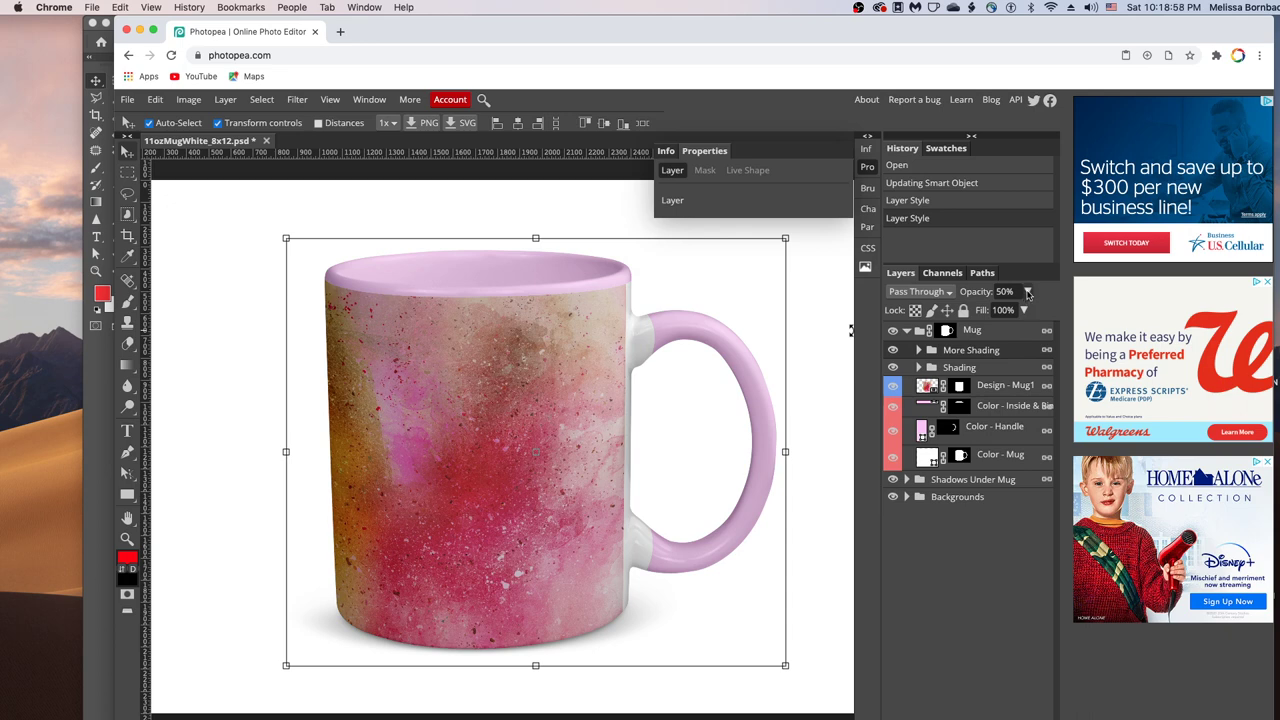
click(1027, 292)
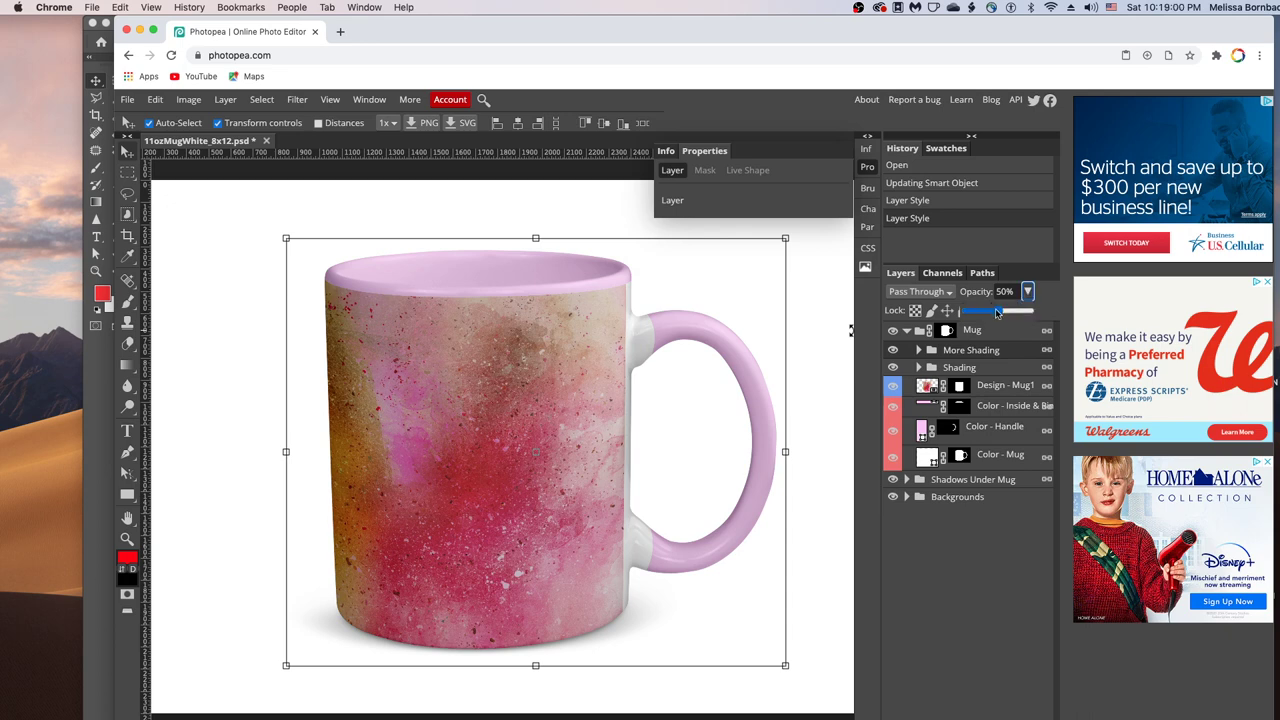
drag(1016, 313, 975, 315)
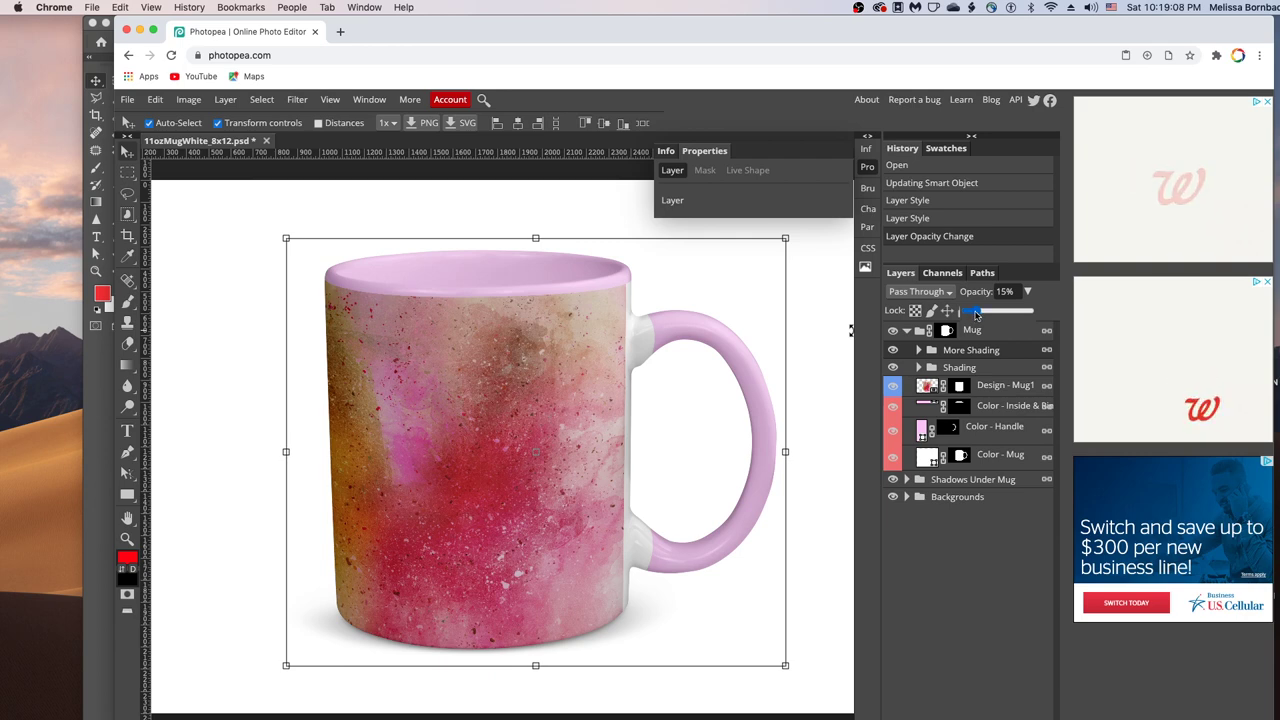
click(988, 314)
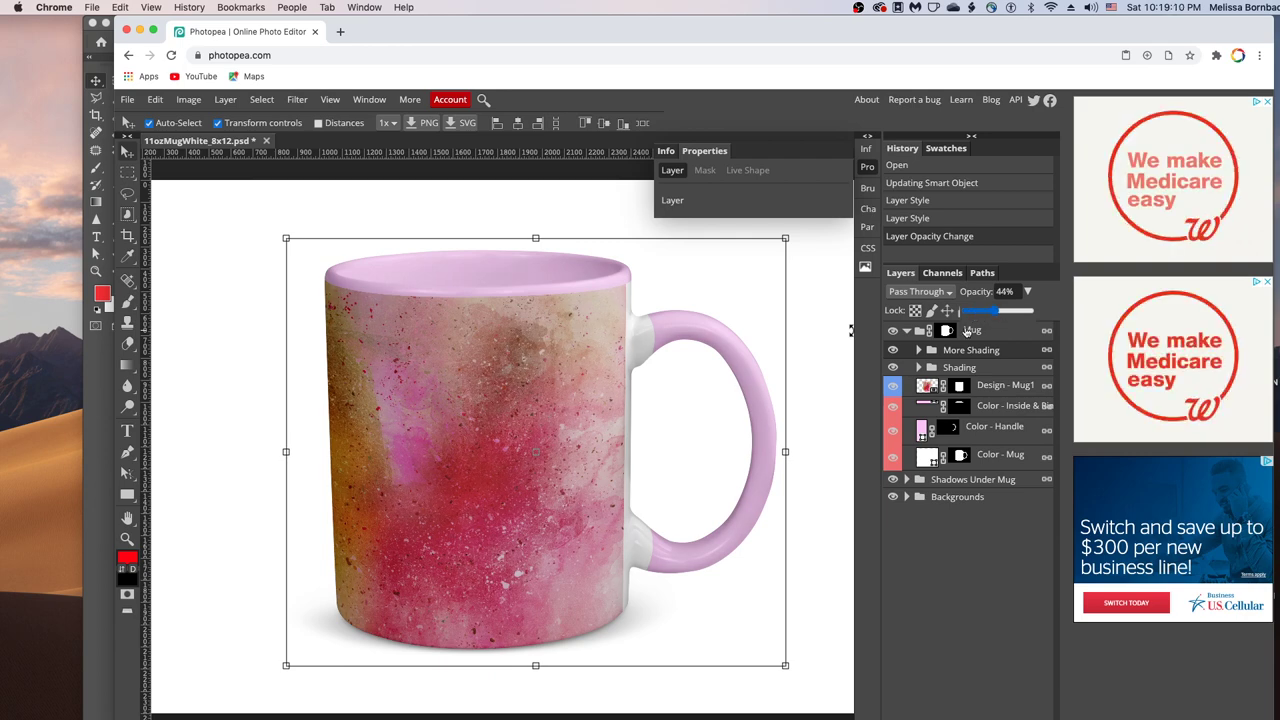
click(893, 350)
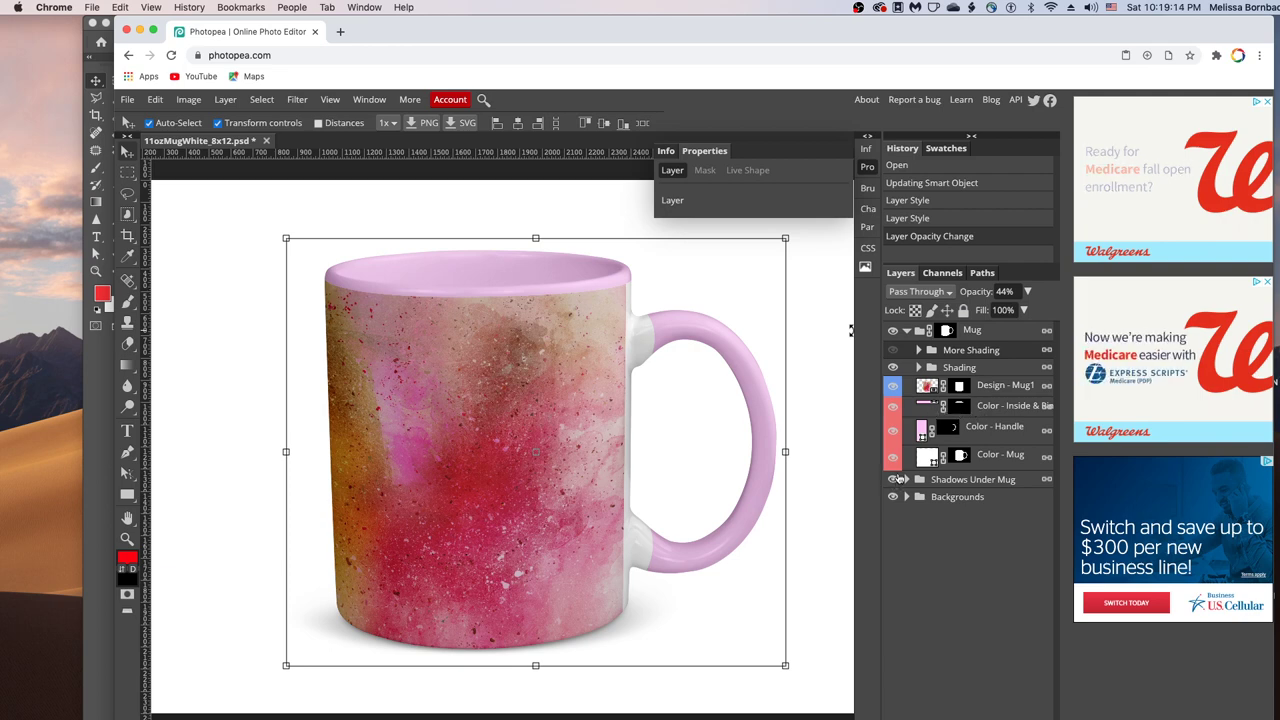
Set the Cast Shadow layer in the Shadows Under Mug group to 45% opacity
click(908, 480)
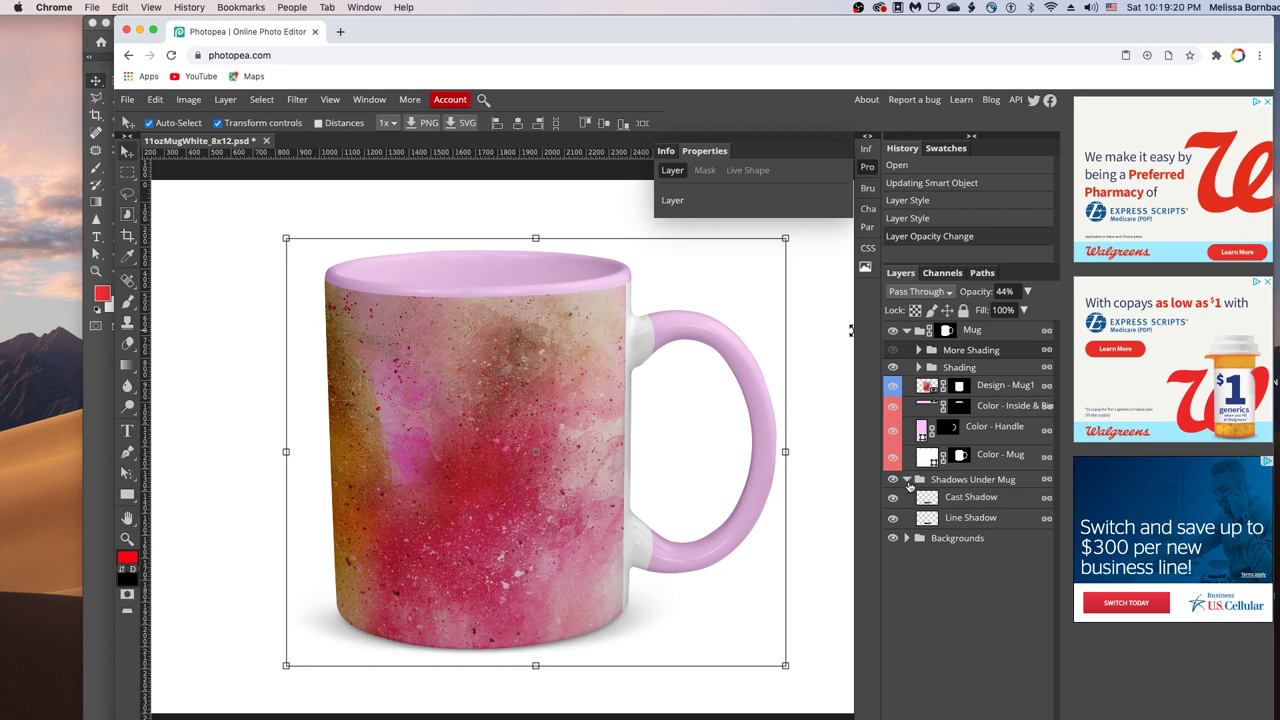
click(963, 503)
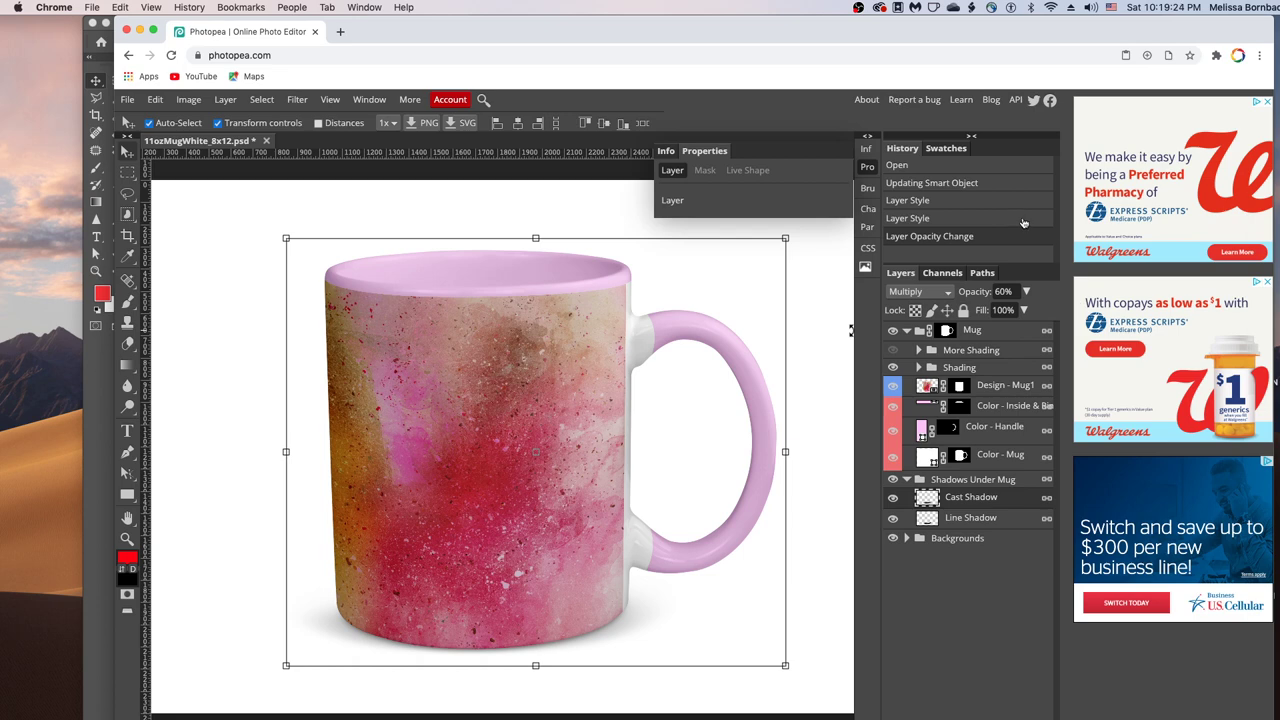
click(1026, 293)
mouse_move(1023, 313)
mouse_down()
mouse_move(973, 313)
mouse_move(993, 314)
mouse_up()
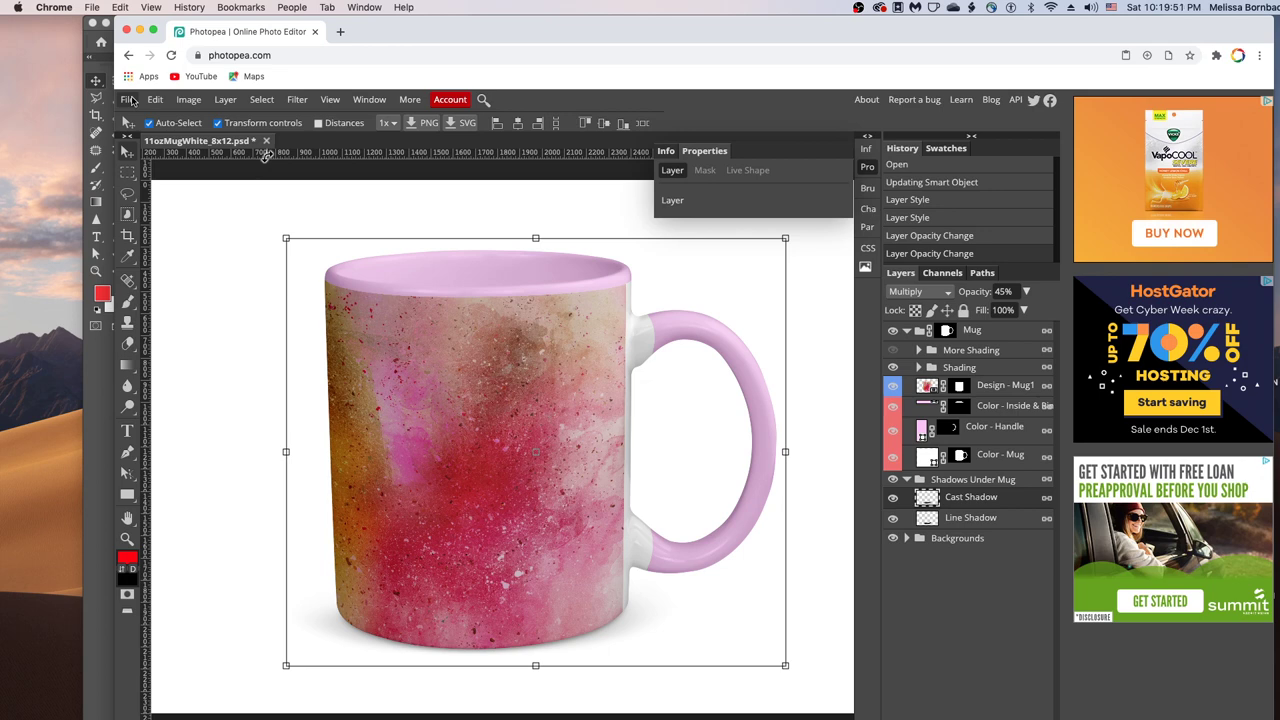
click(128, 100)
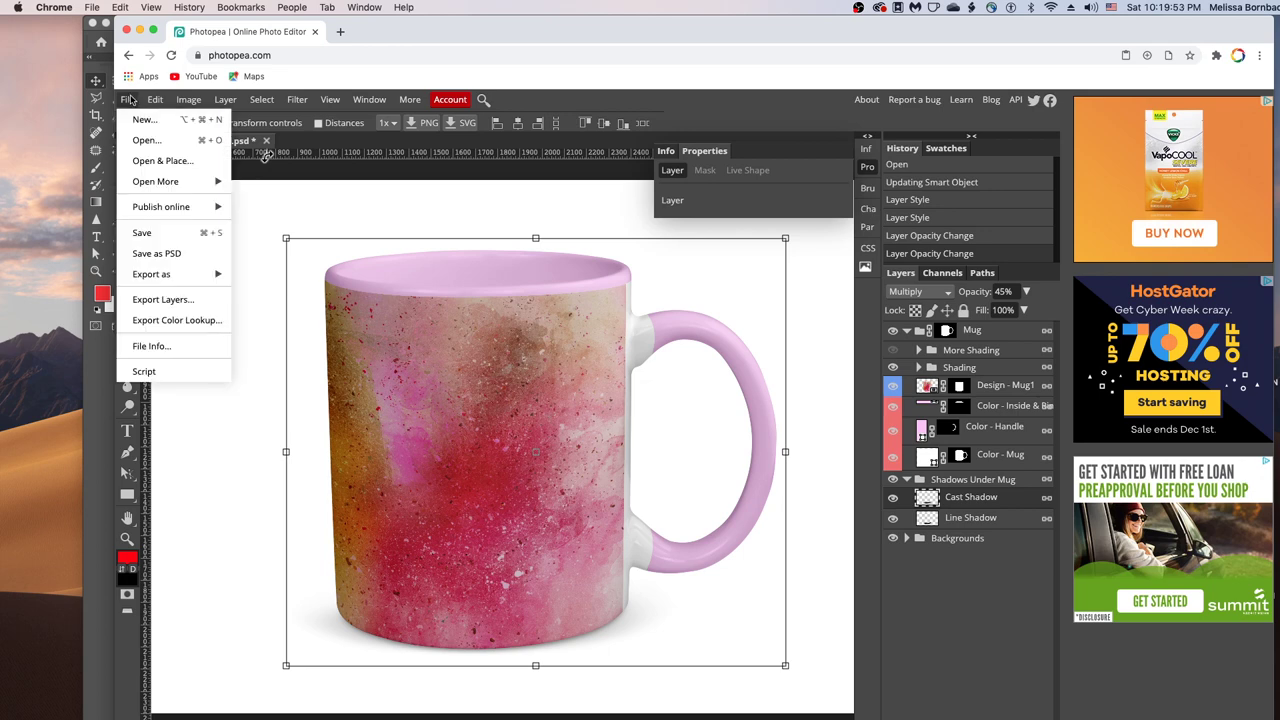
mouse_move(172, 280)
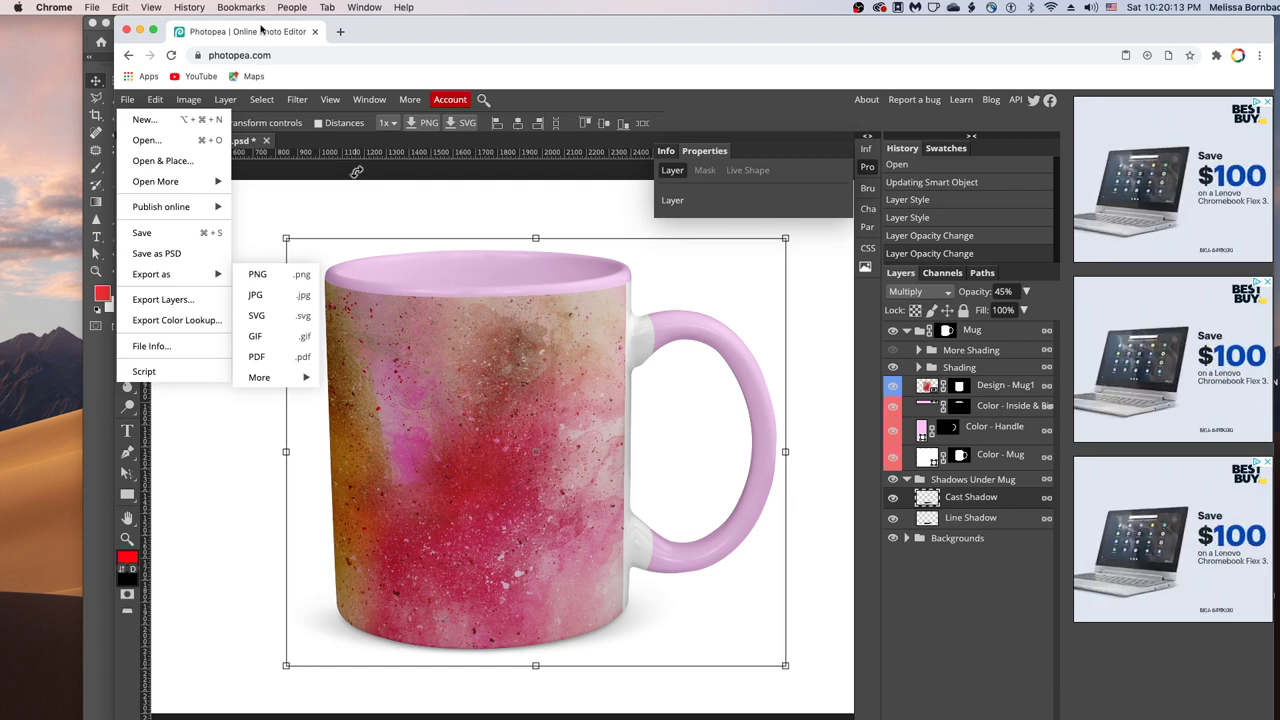
key(super+t)
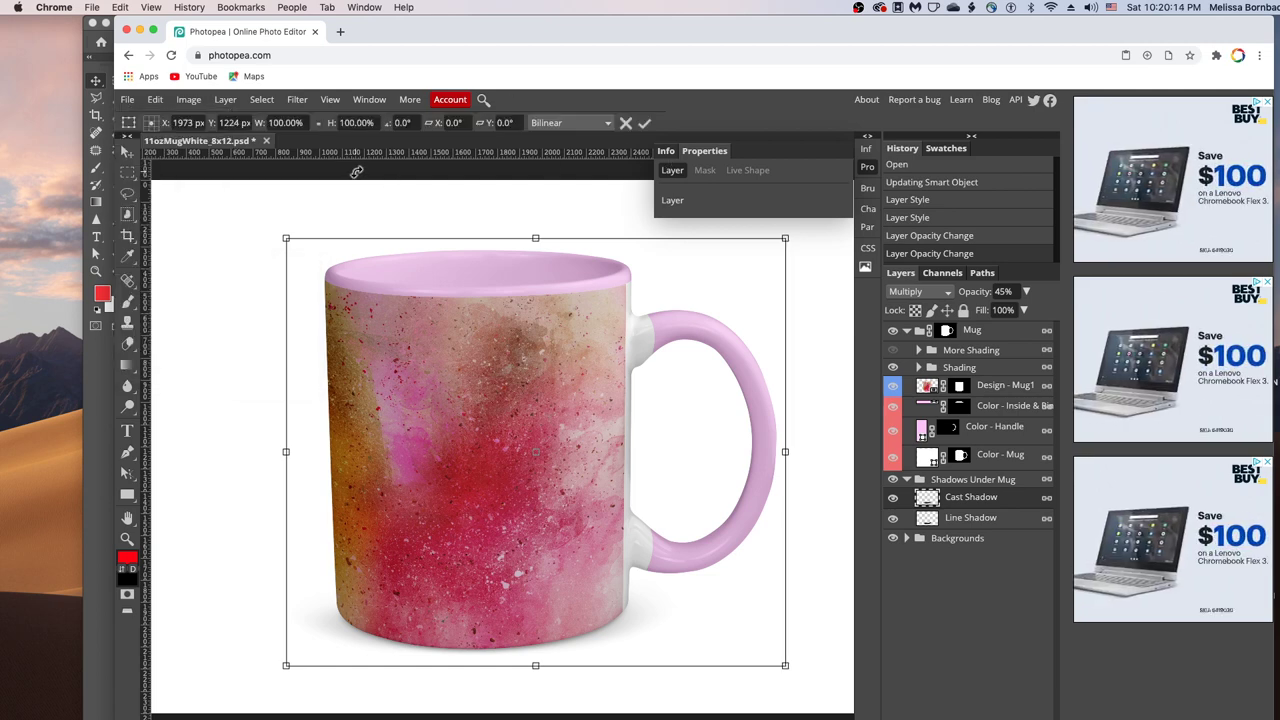
Minimize Chrome to bring the Photoshop 2020 mockup promo slide into view
click(140, 31)
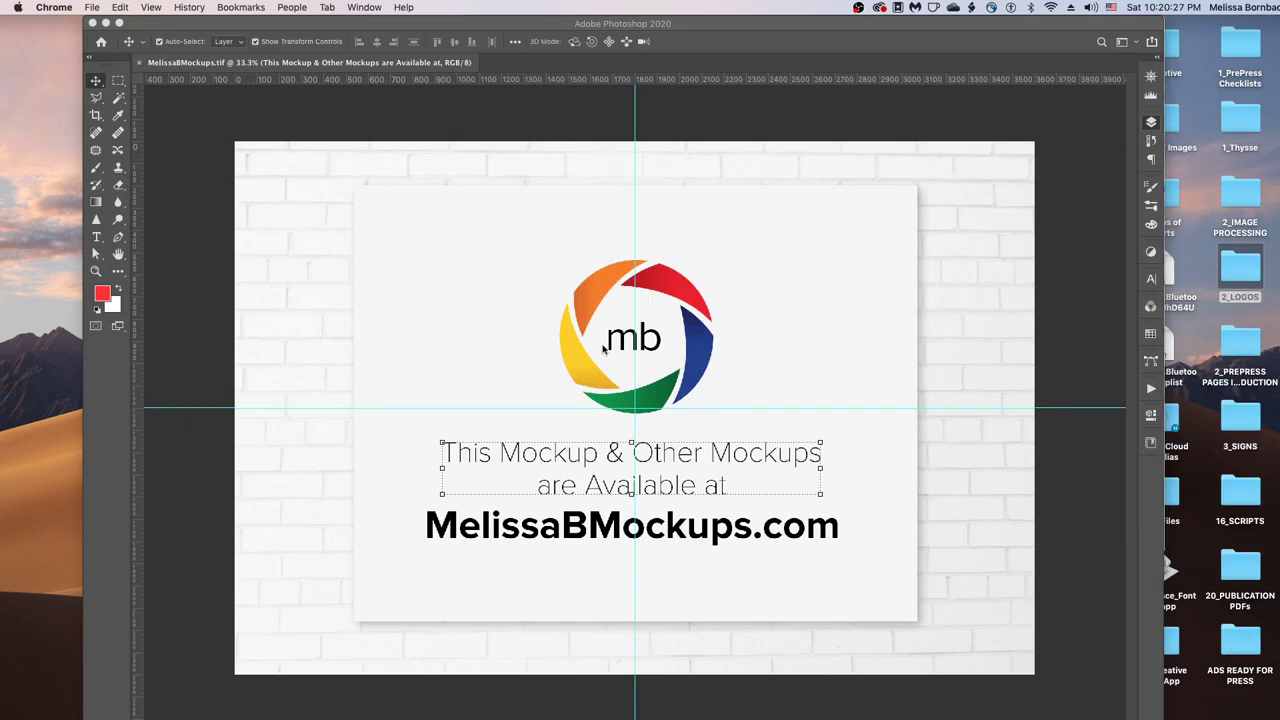